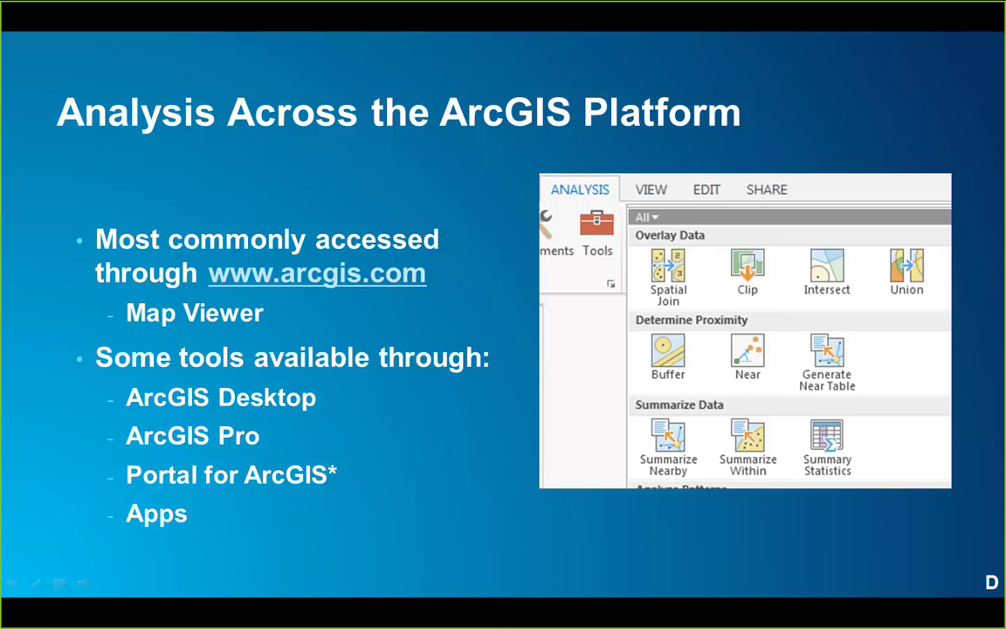
Leave the PowerPoint slideshow to show the arcgis.com/features page in the browser.
key(alt+Tab)
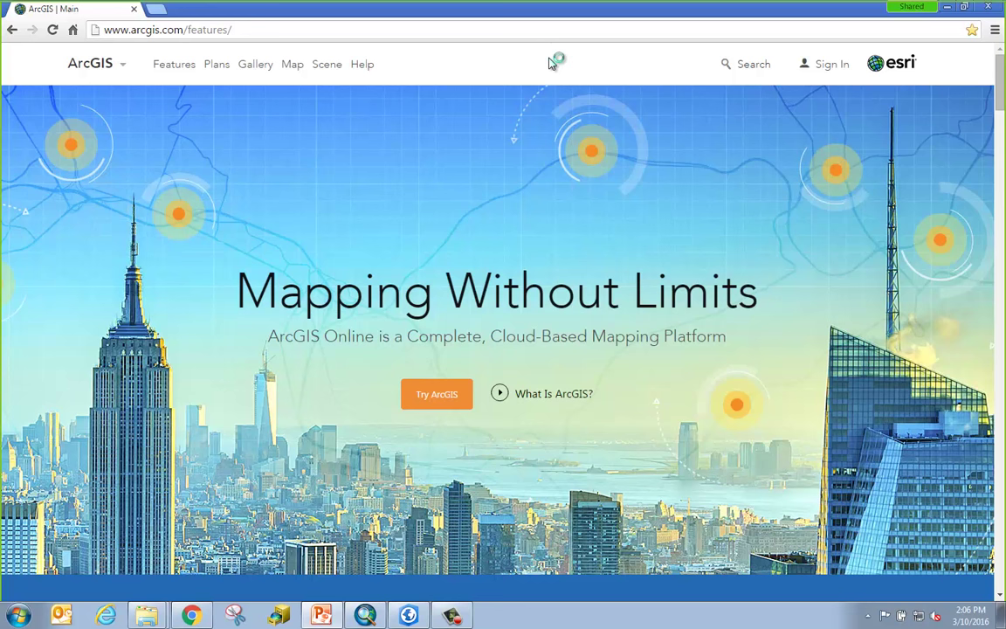
Sign in to the Education and Research ArcGIS Online account and start a new Map Viewer map.
click(825, 70)
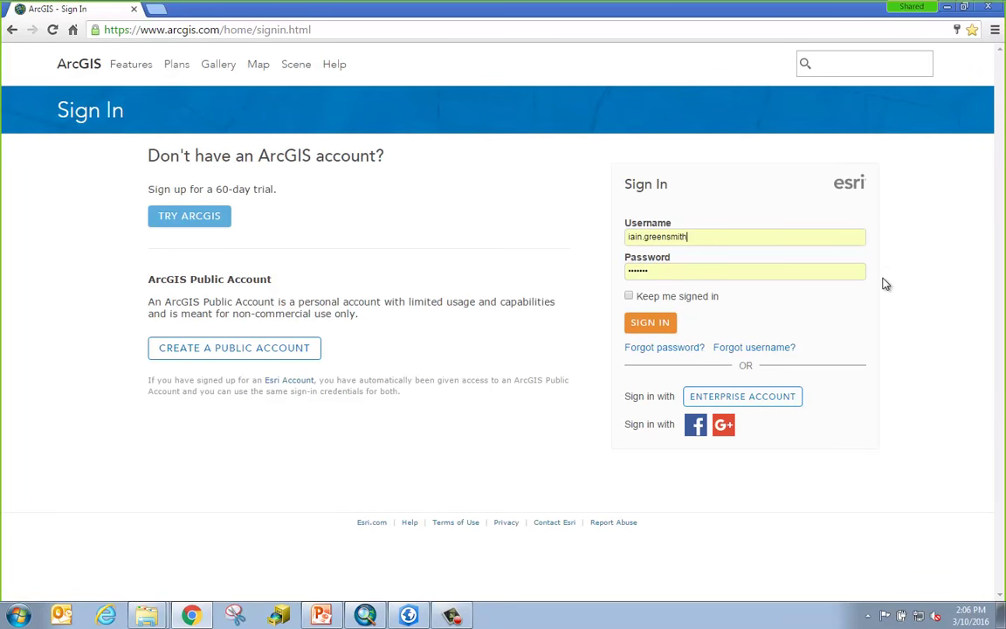
click(662, 323)
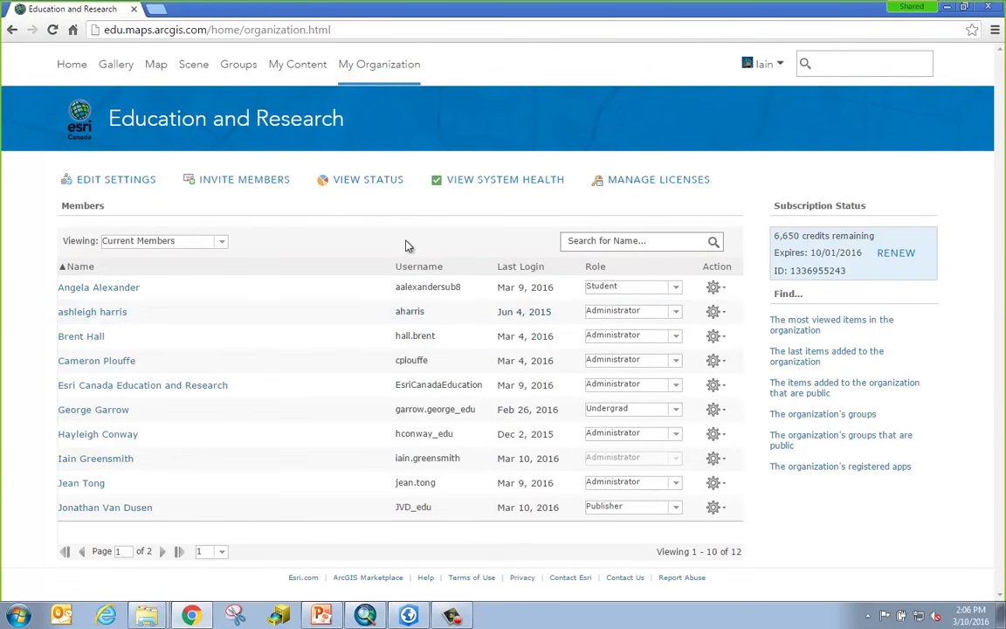
click(156, 65)
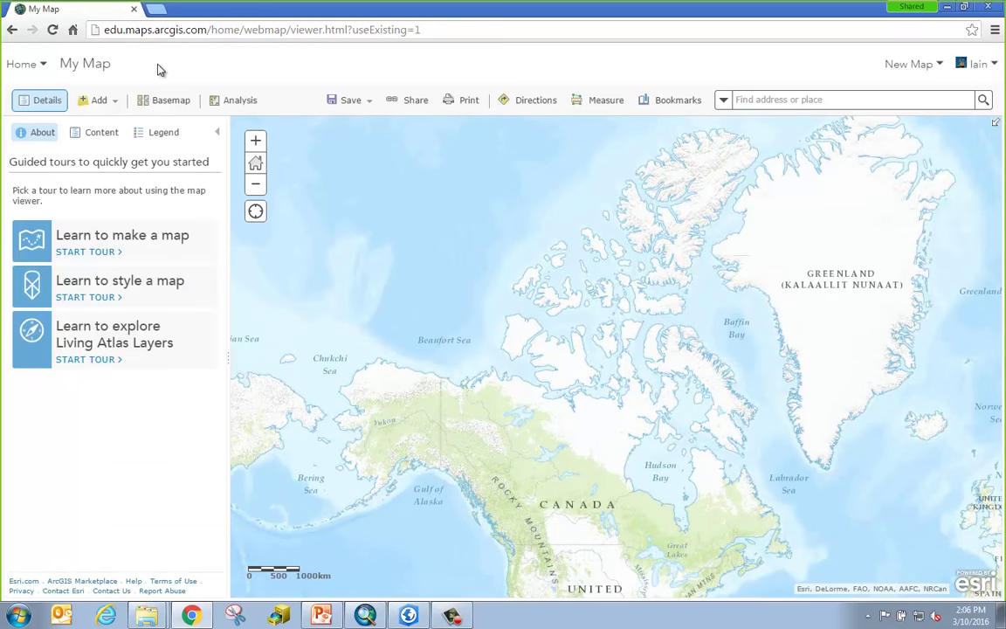
Show the Analysis tools with the Summarize Data and Find Locations groups expanded.
click(244, 105)
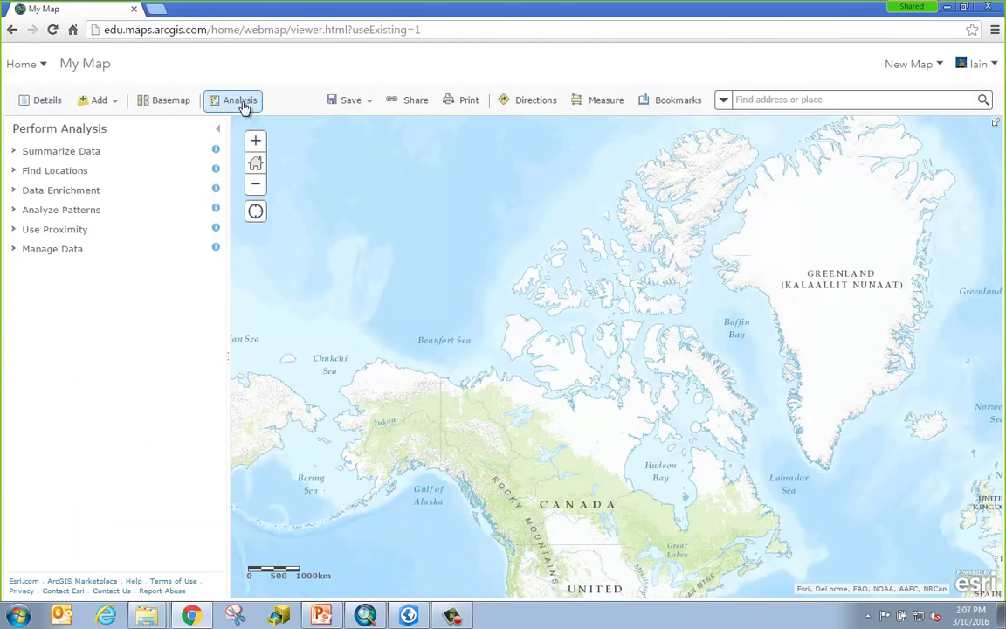
click(137, 150)
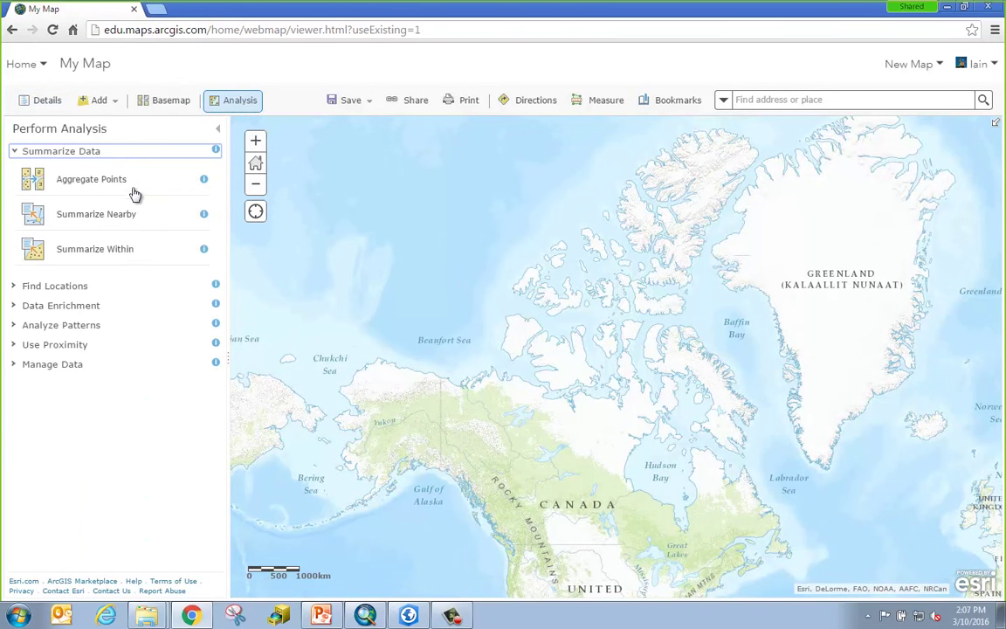
click(140, 288)
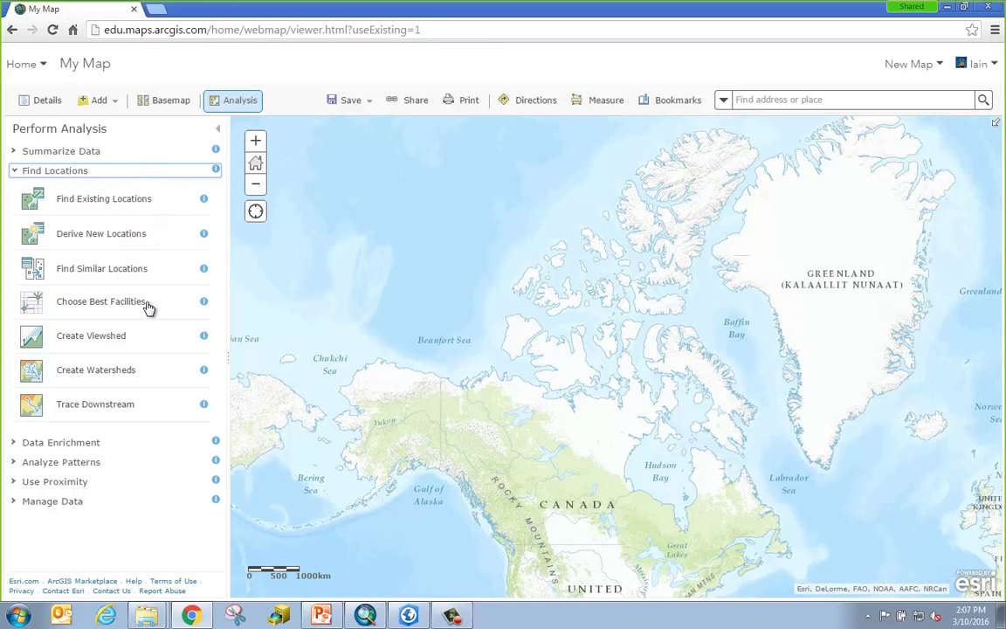
Read the Choose Best Facilities description, return to map Details, and switch to ArcMap.
click(205, 303)
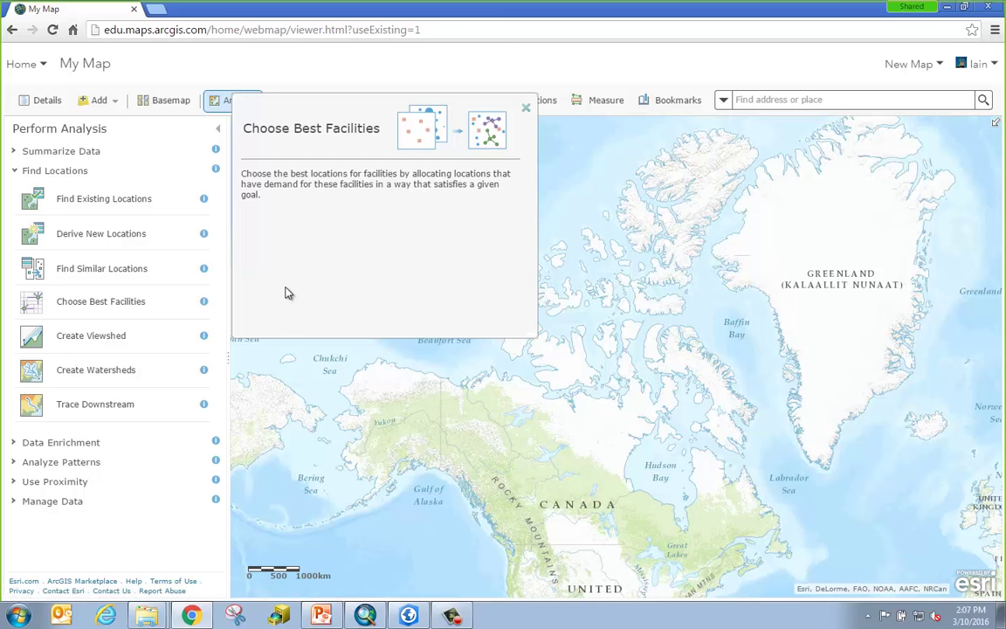
click(526, 107)
click(215, 102)
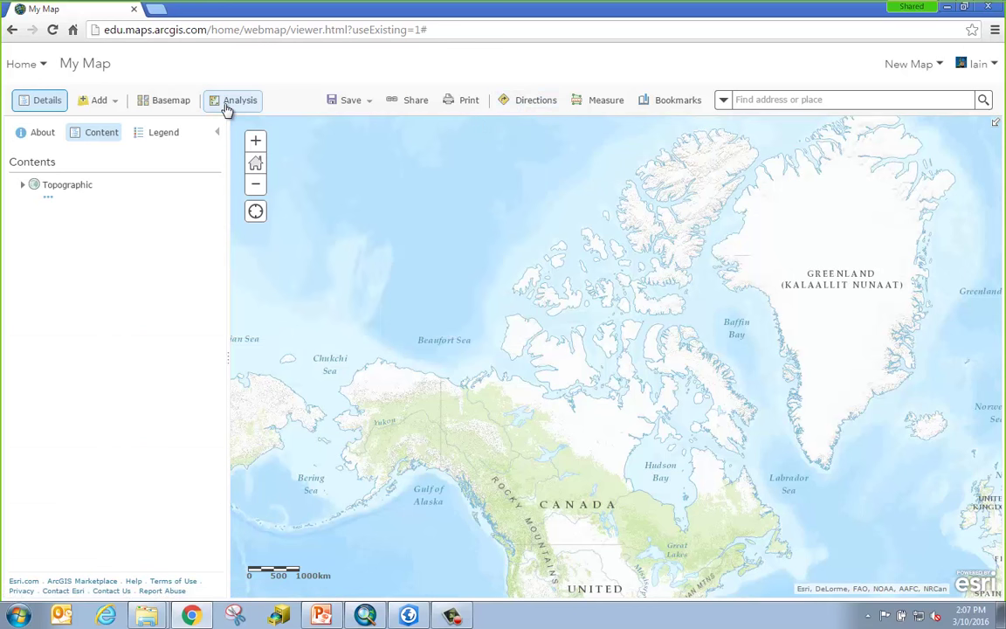
click(368, 617)
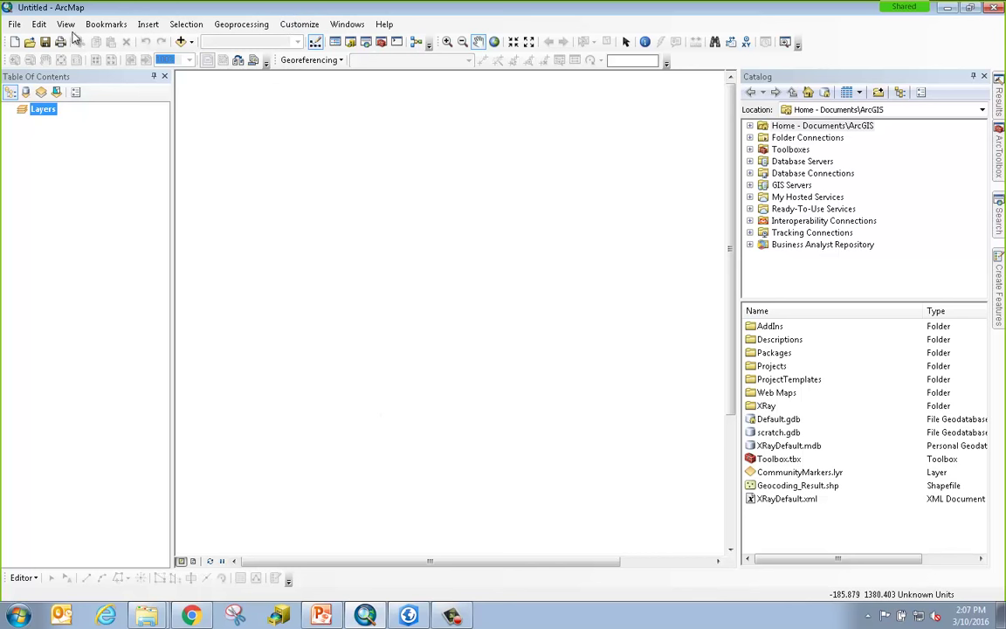
Sign in to ArcGIS Online from ArcMap's File menu with the account username and password.
click(13, 24)
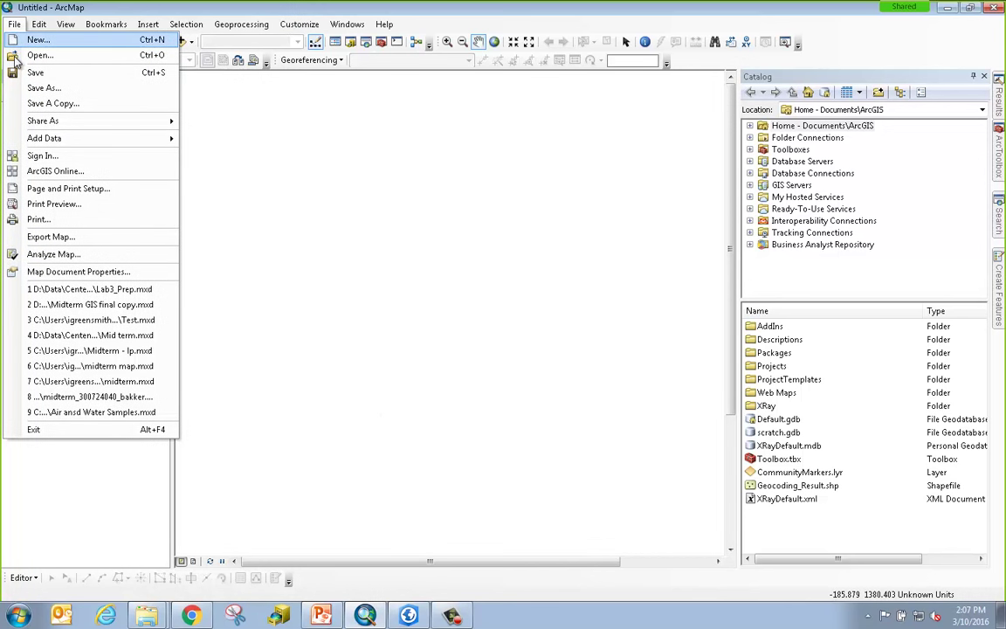
click(70, 163)
key(Tab)
text(•••••••)
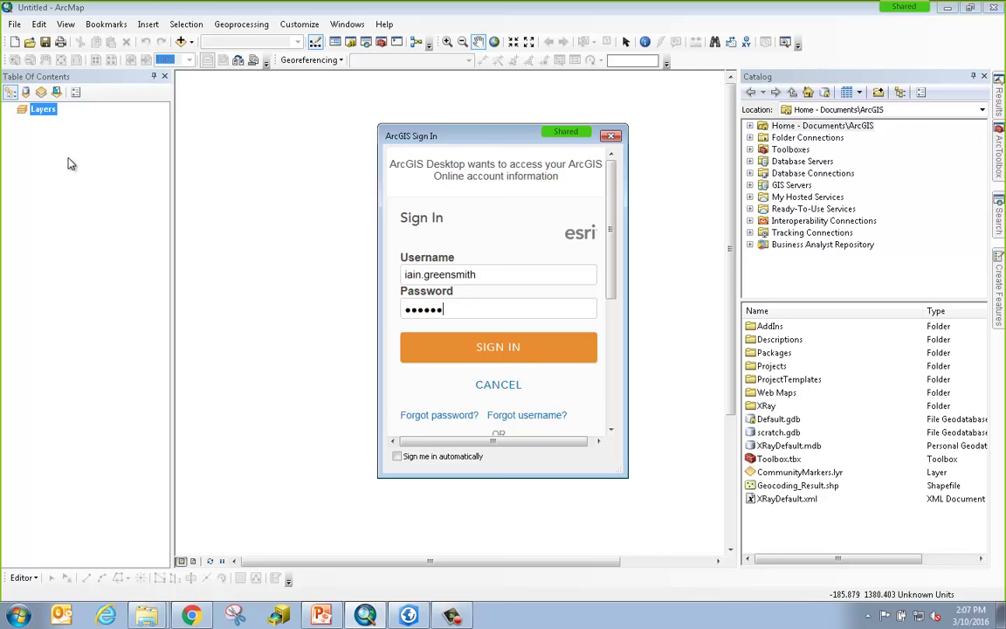
key(Return)
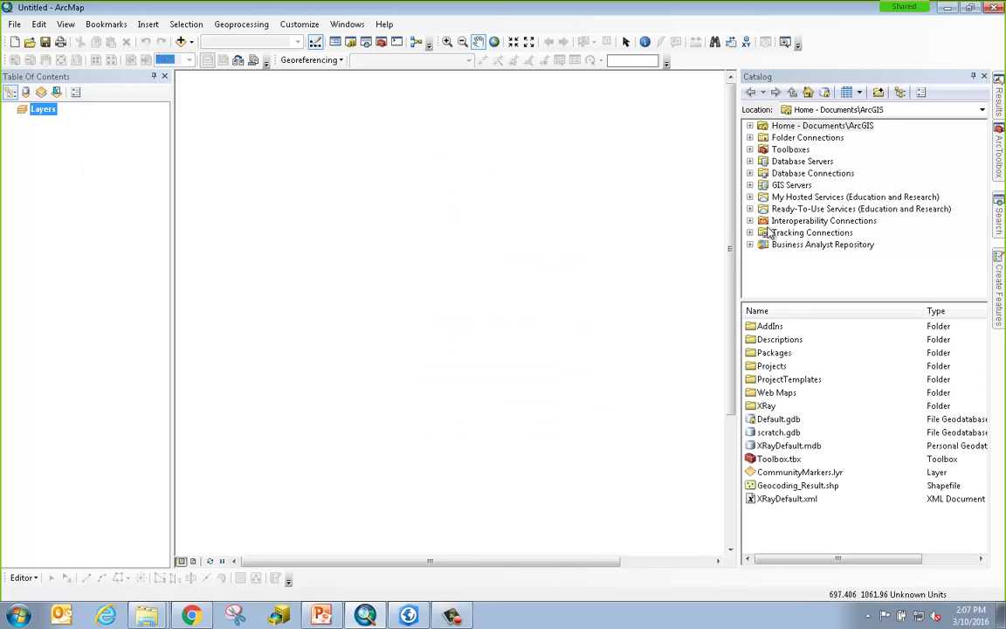
Browse My Hosted Services, then the Ready-To-Use Services in the Catalog.
click(798, 199)
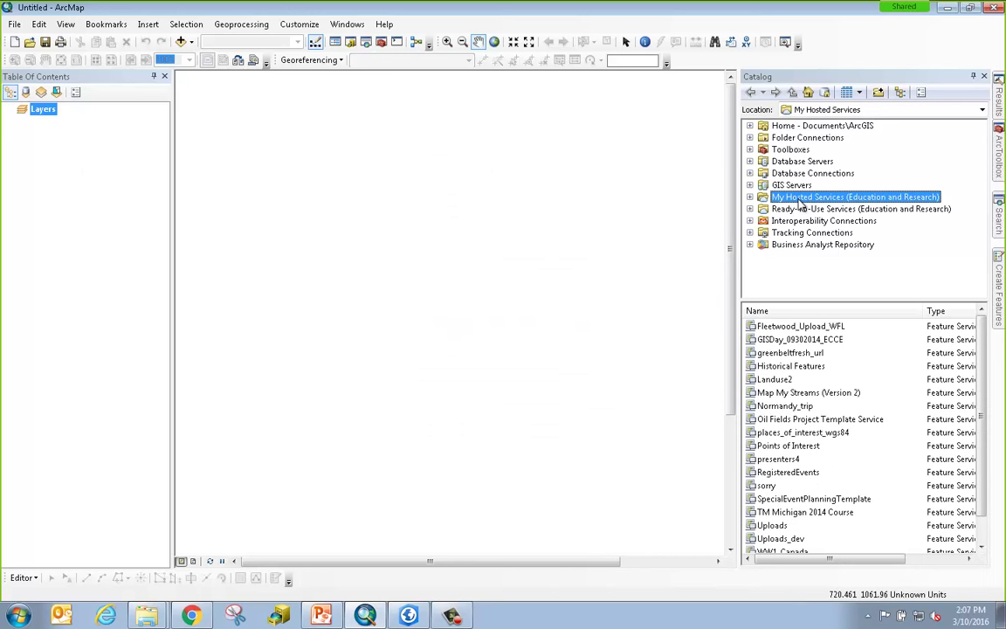
scroll(982, 376, down, 1)
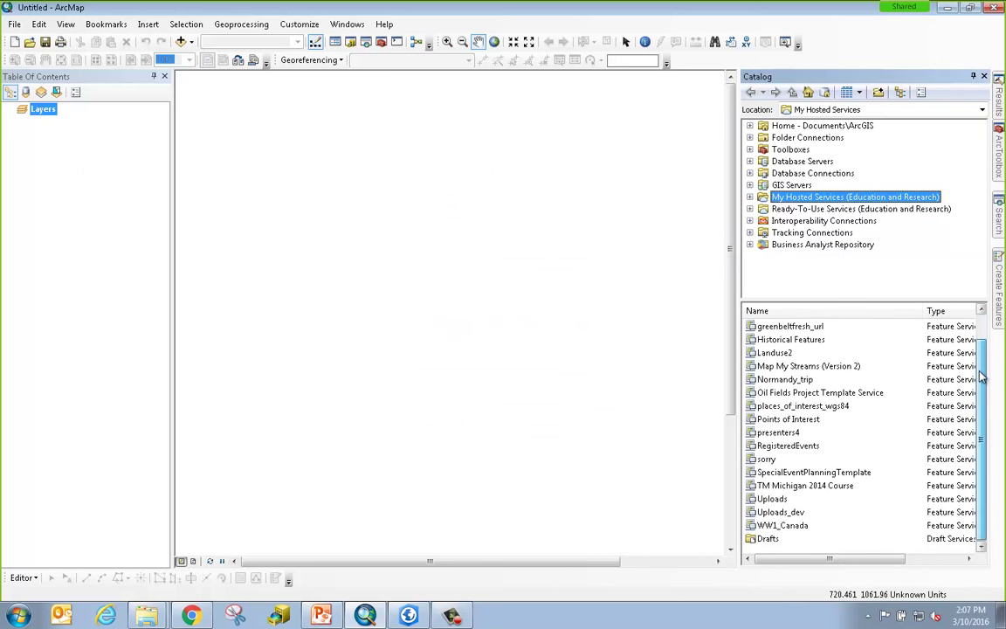
scroll(981, 366, up, 1)
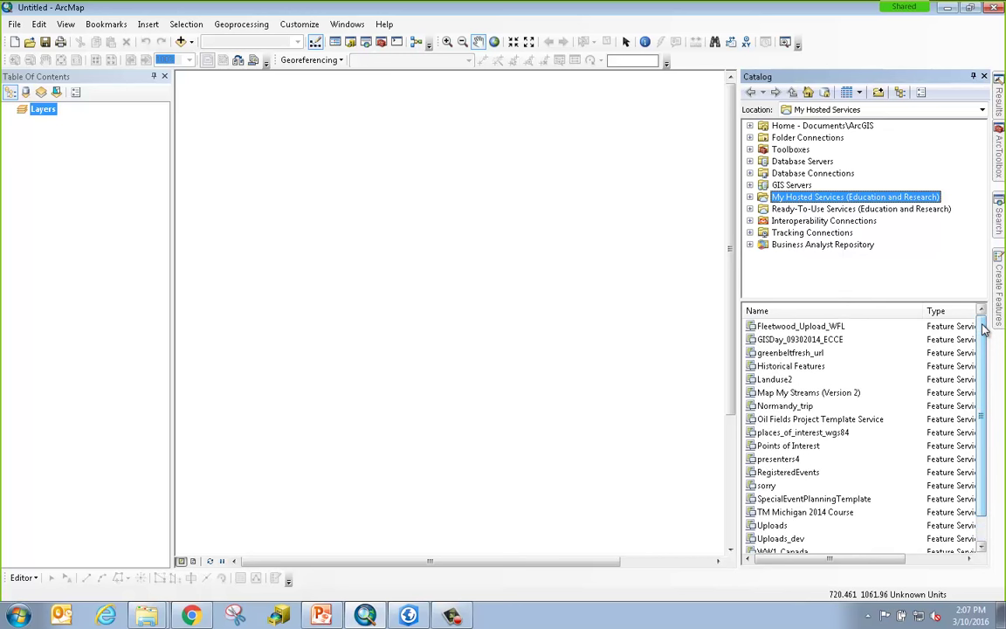
click(811, 211)
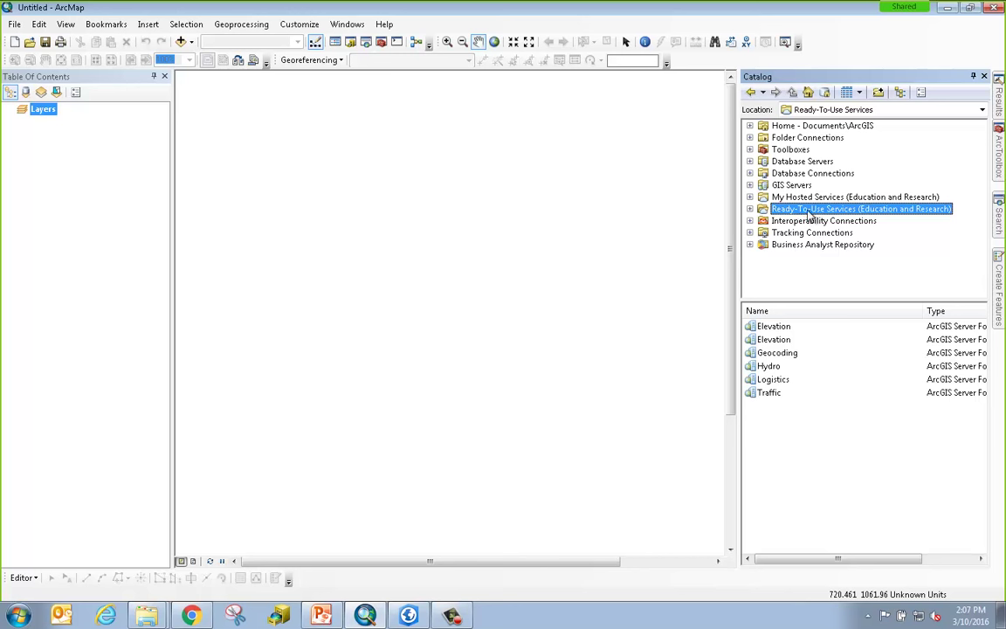
Open the Logistics > World geoprocessing services folder, then switch to ArcGIS Pro.
double_click(790, 384)
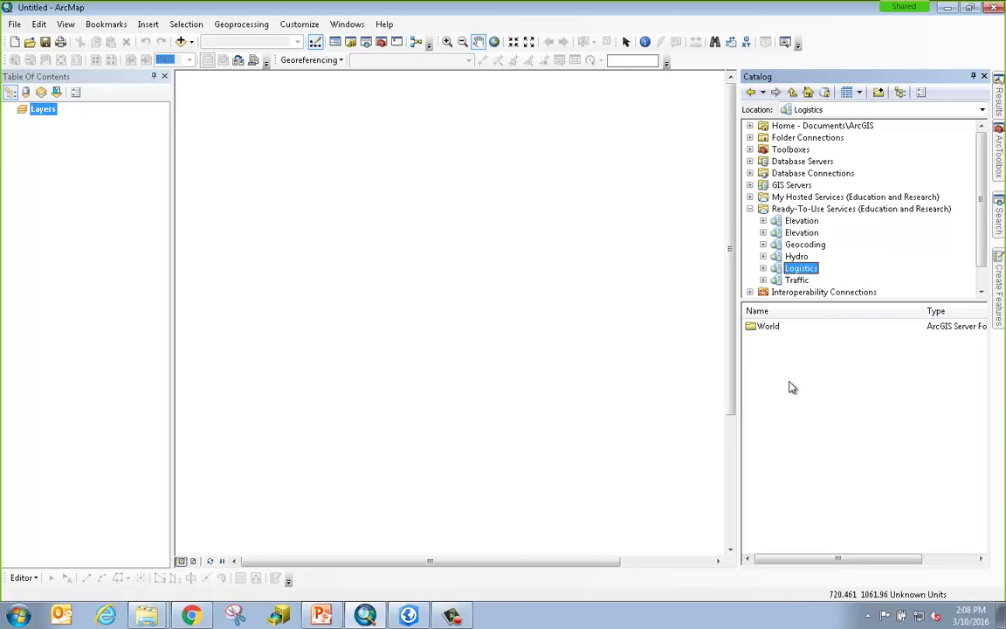
double_click(781, 329)
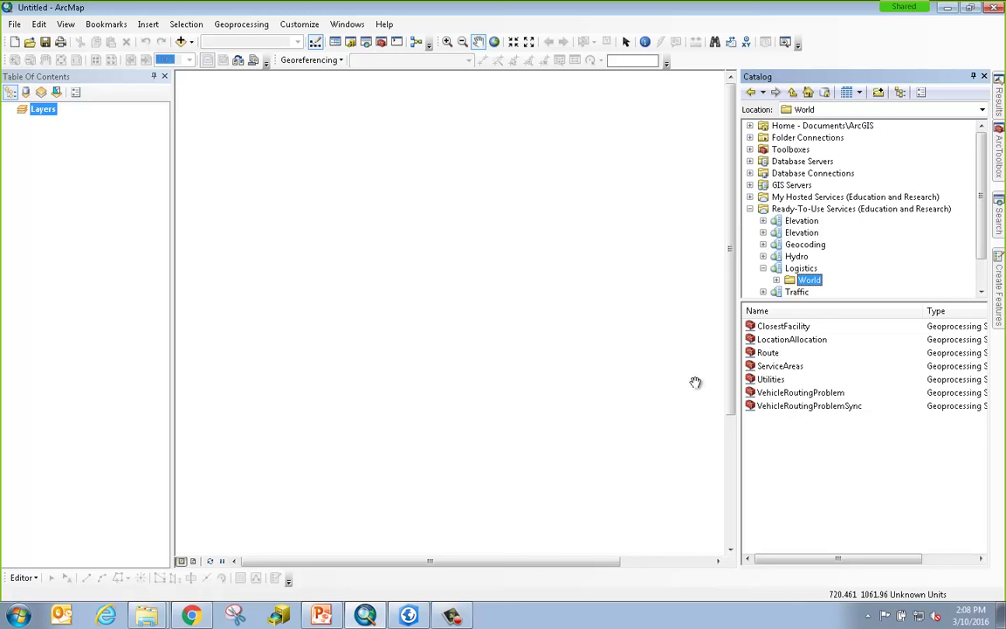
mouse_move(408, 617)
click(405, 582)
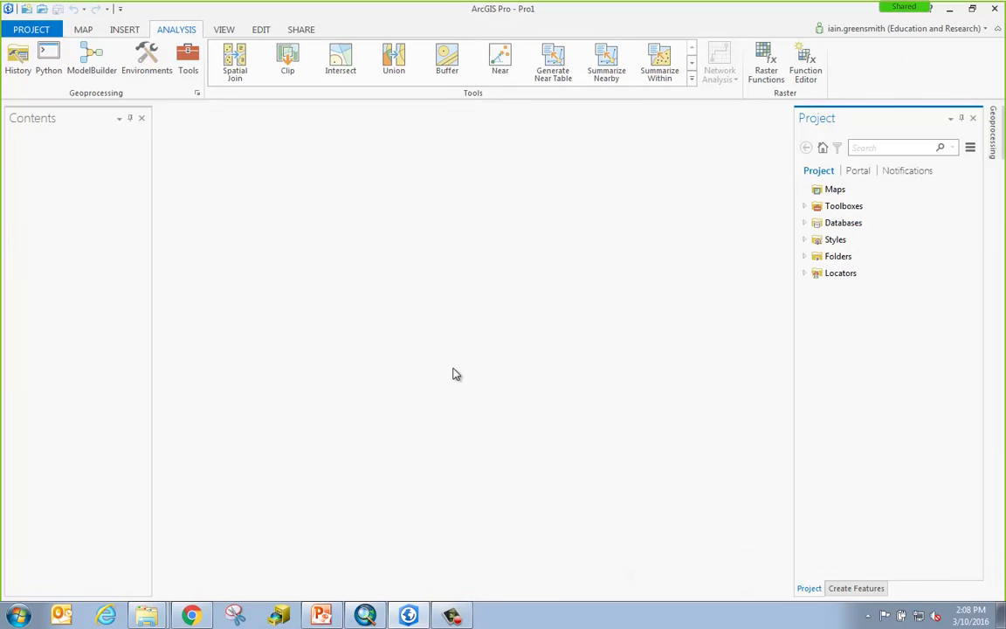
Review the full Analysis tools gallery, then list the Portal groups like Admin tools and Higher Ed.
click(691, 79)
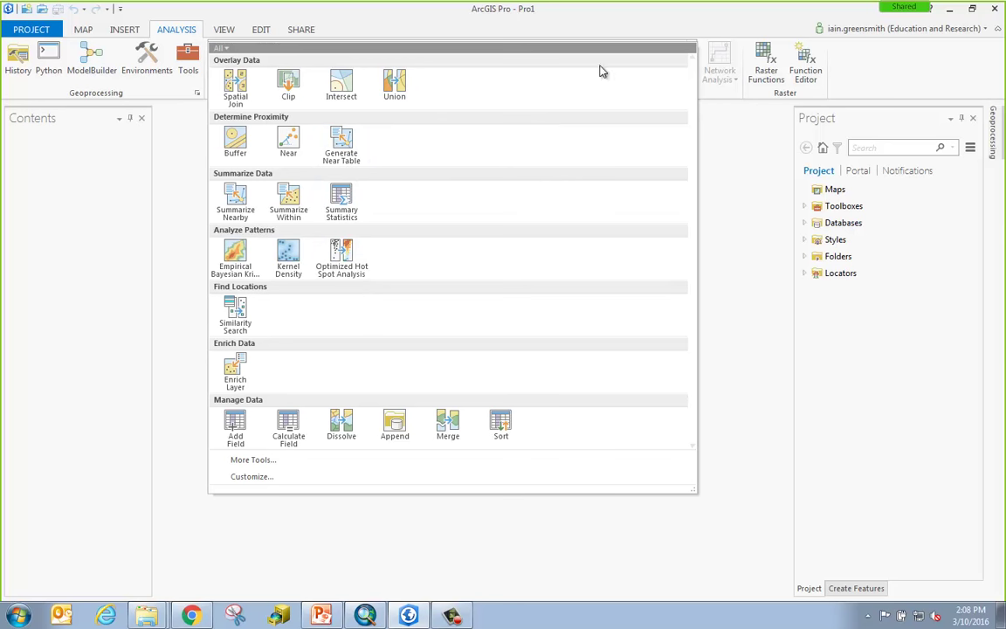
click(637, 18)
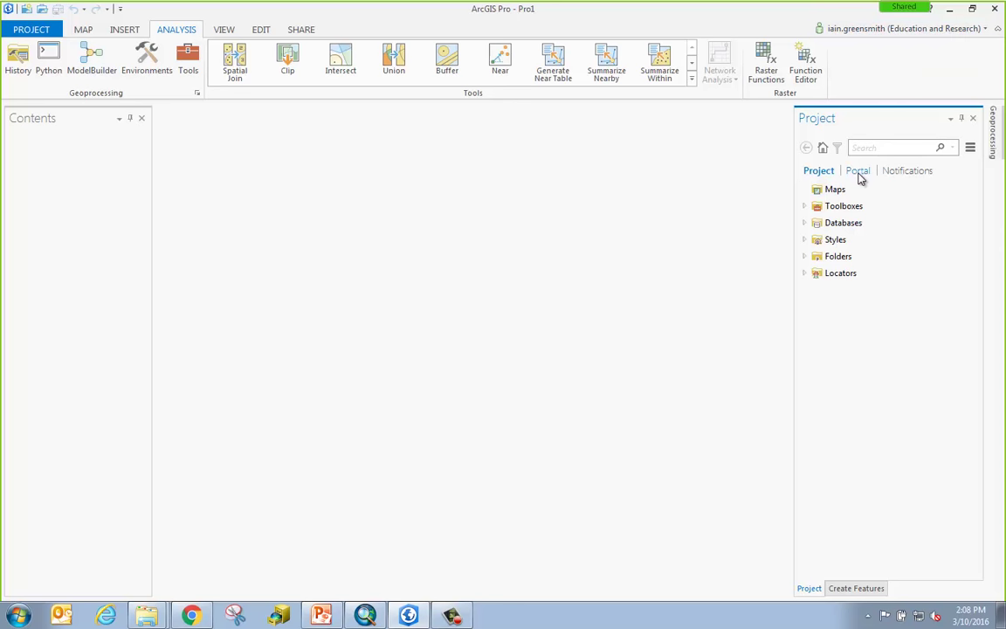
click(858, 173)
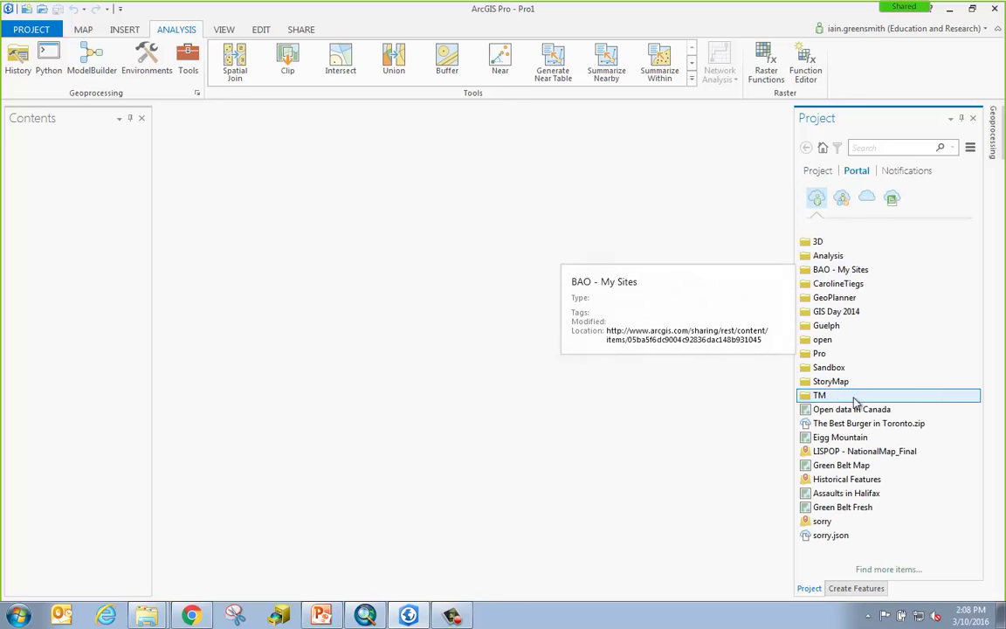
click(842, 199)
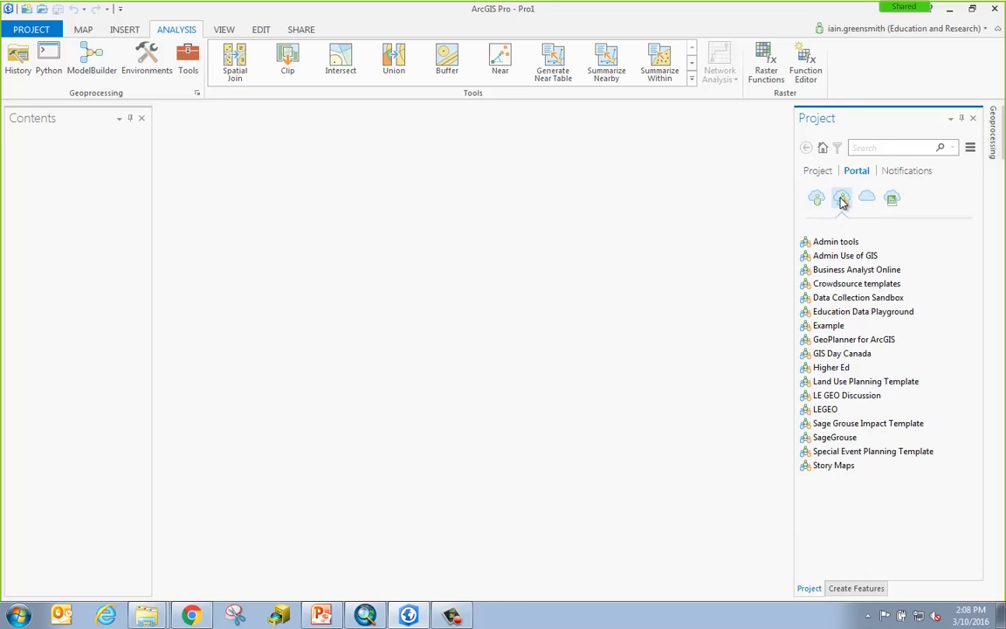
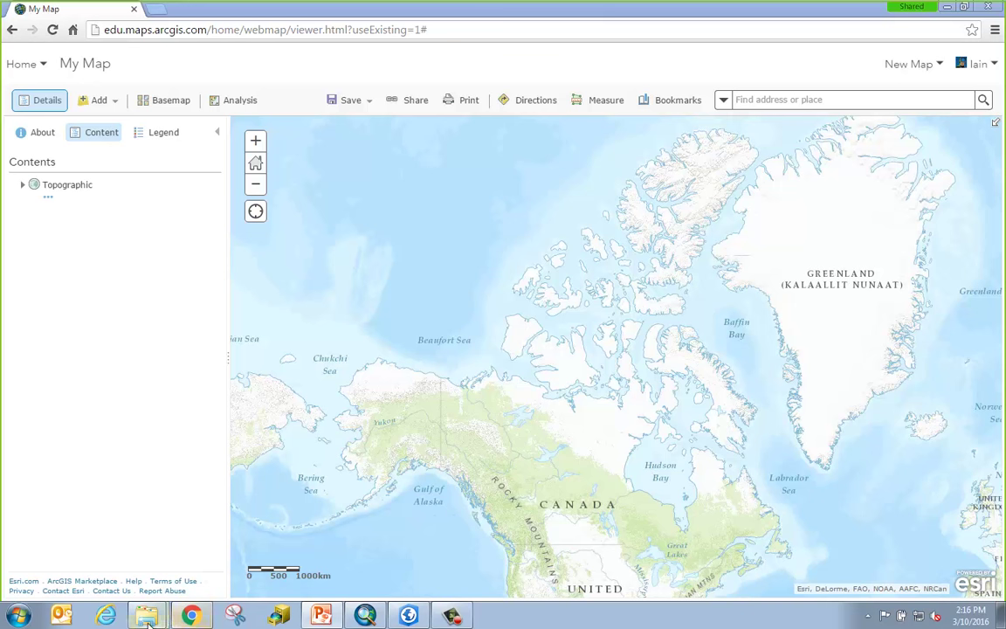
Drag assaults.txt from the Summarize folder in Explorer onto the Map Viewer map.
mouse_move(146, 616)
click(144, 560)
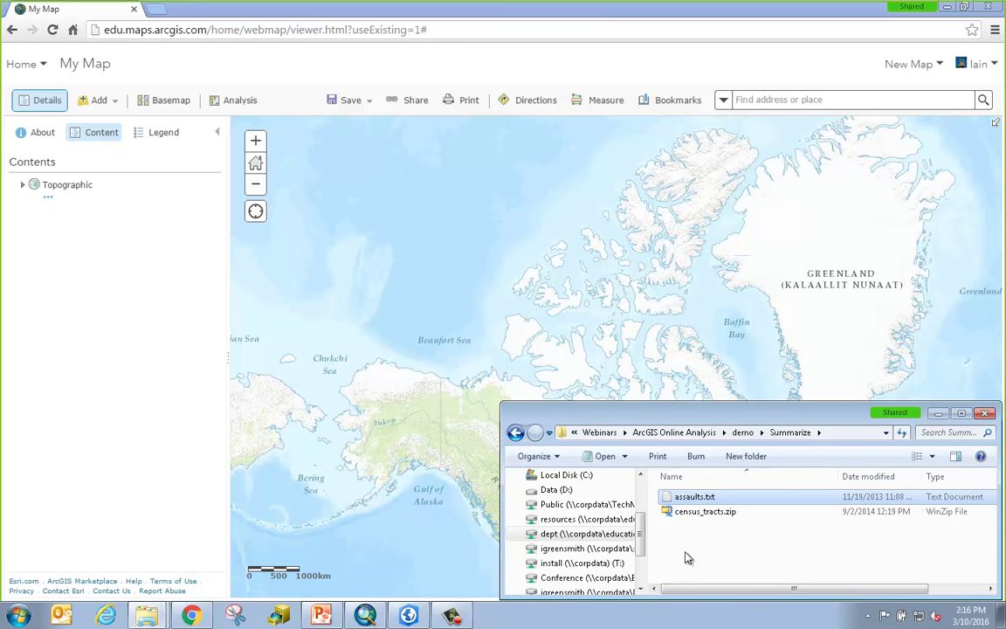
drag(686, 517, 668, 500)
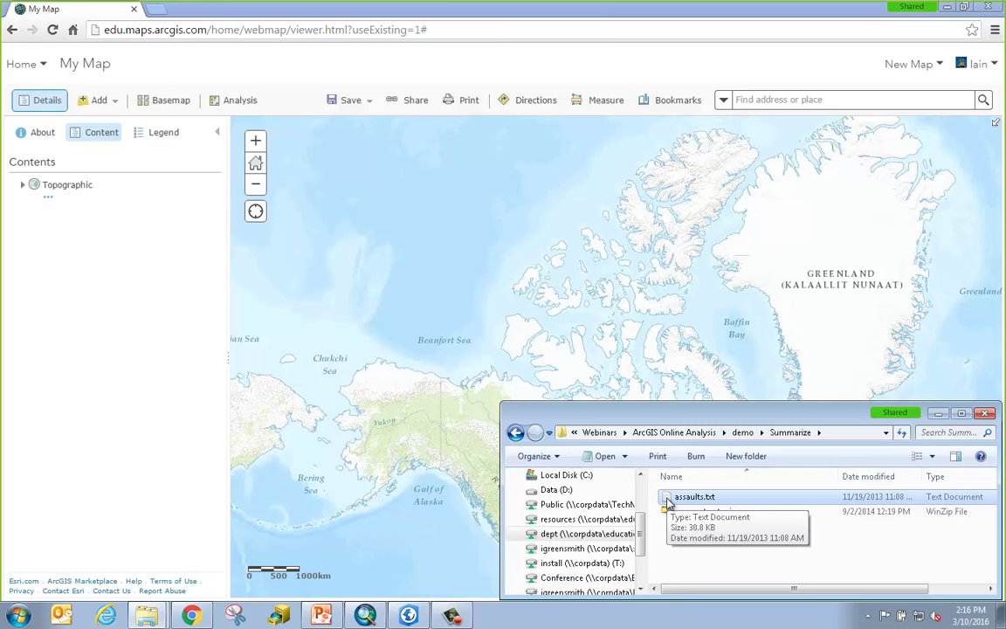
drag(669, 500, 633, 366)
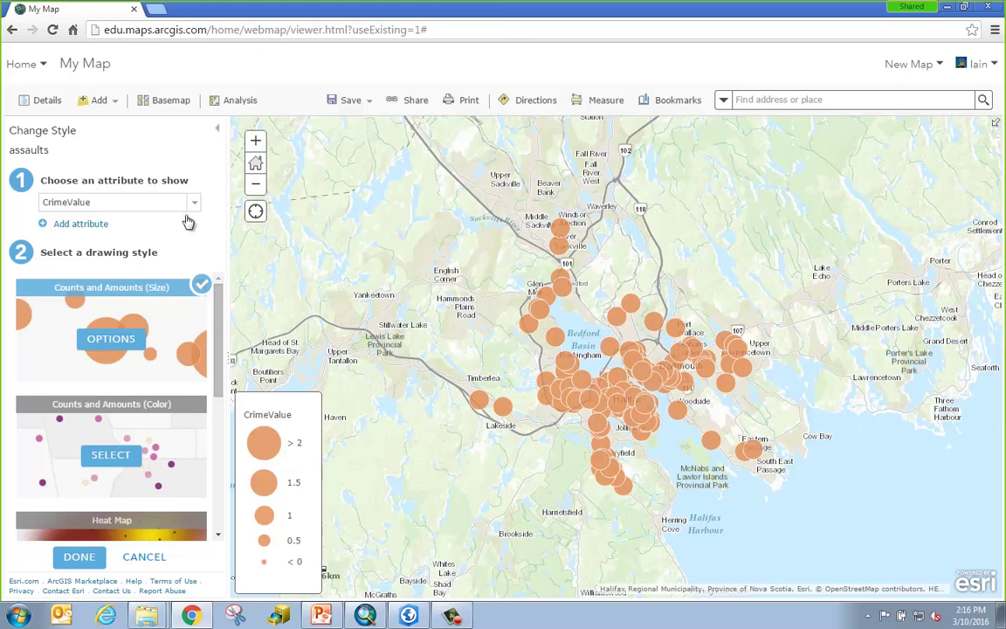
Restyle the assaults layer with Show location only and apply it.
click(195, 206)
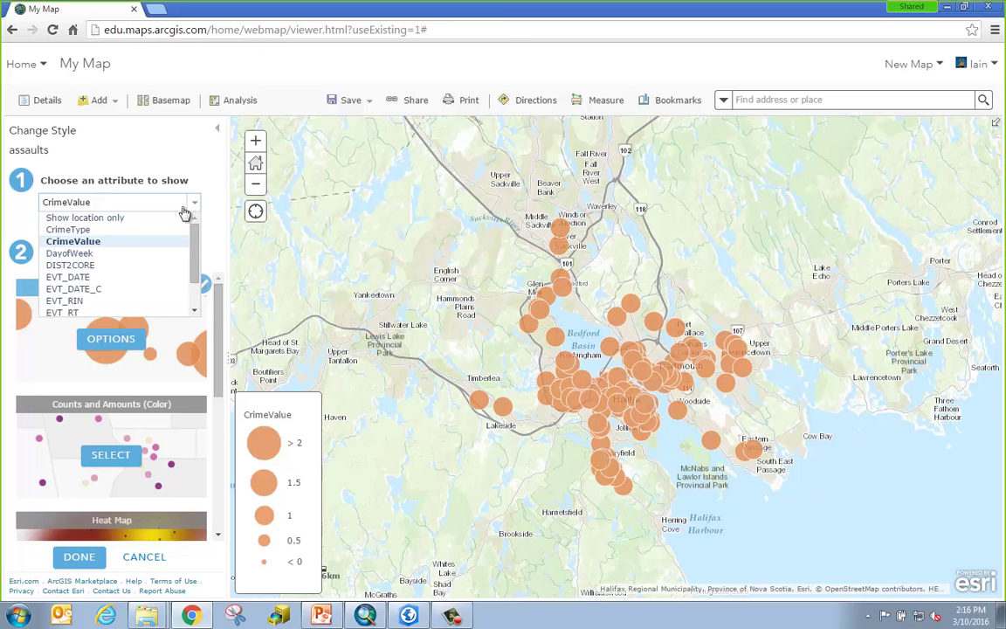
click(127, 218)
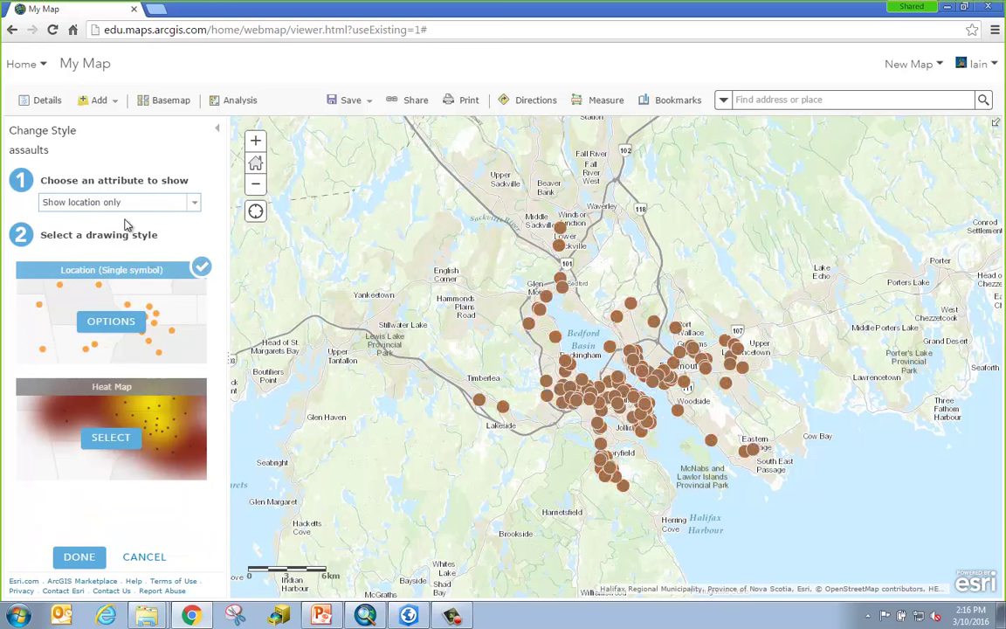
click(79, 561)
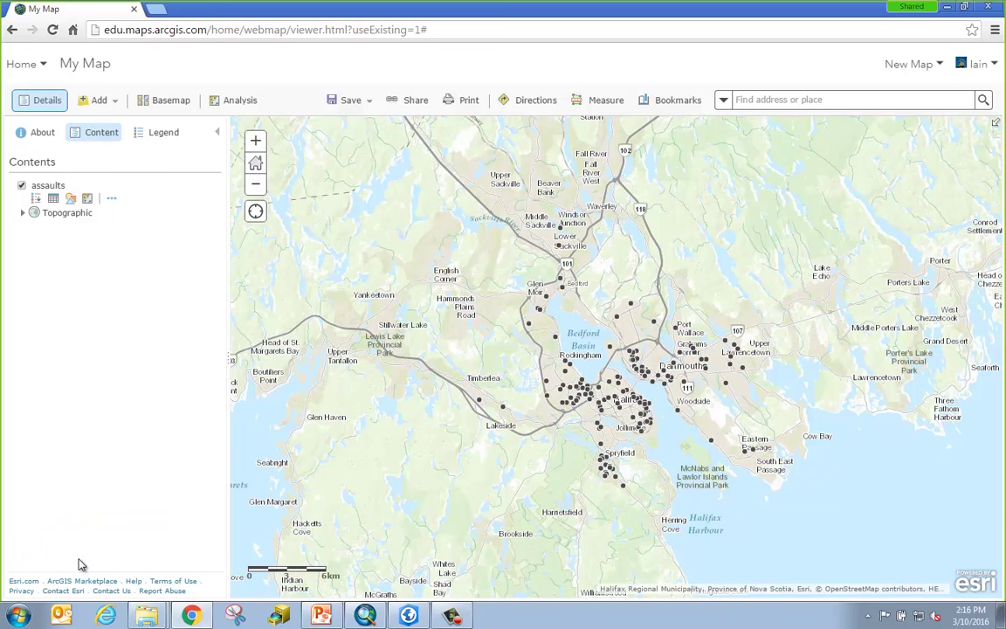
Bring up the Summarize folder window, then return to the Map Viewer.
click(147, 615)
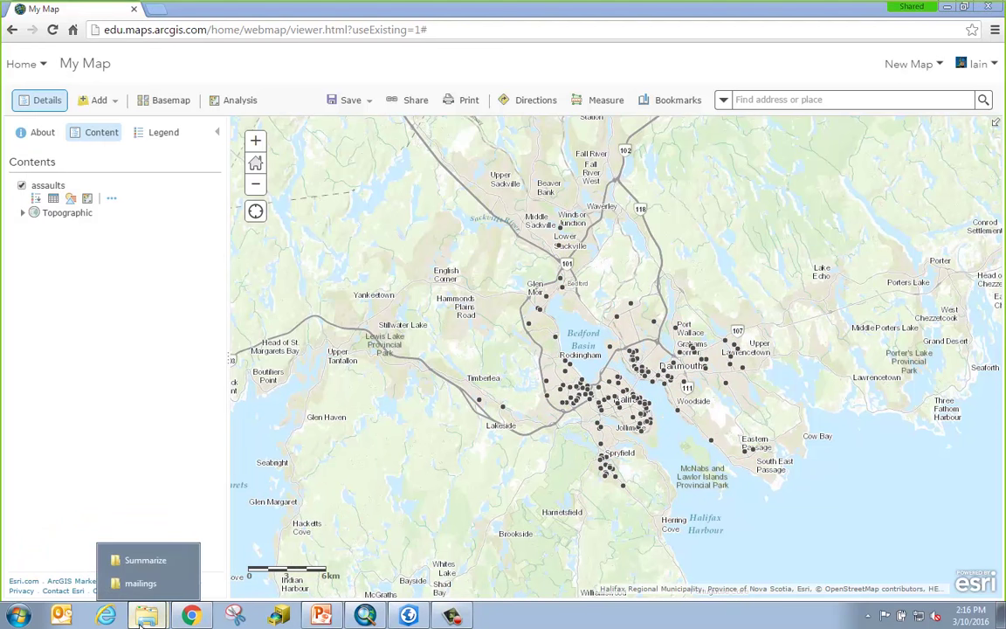
click(141, 566)
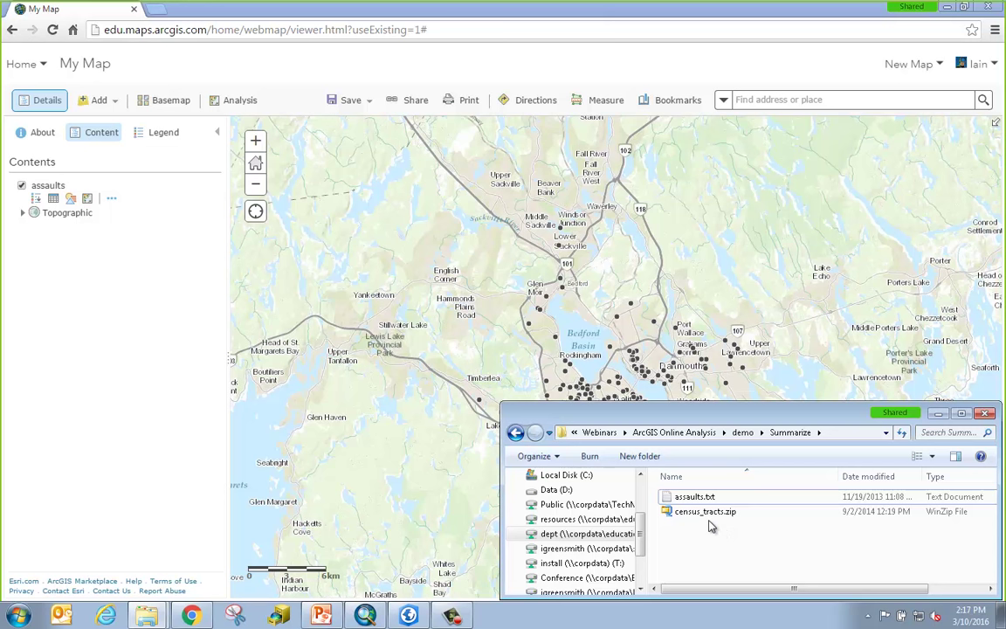
click(540, 14)
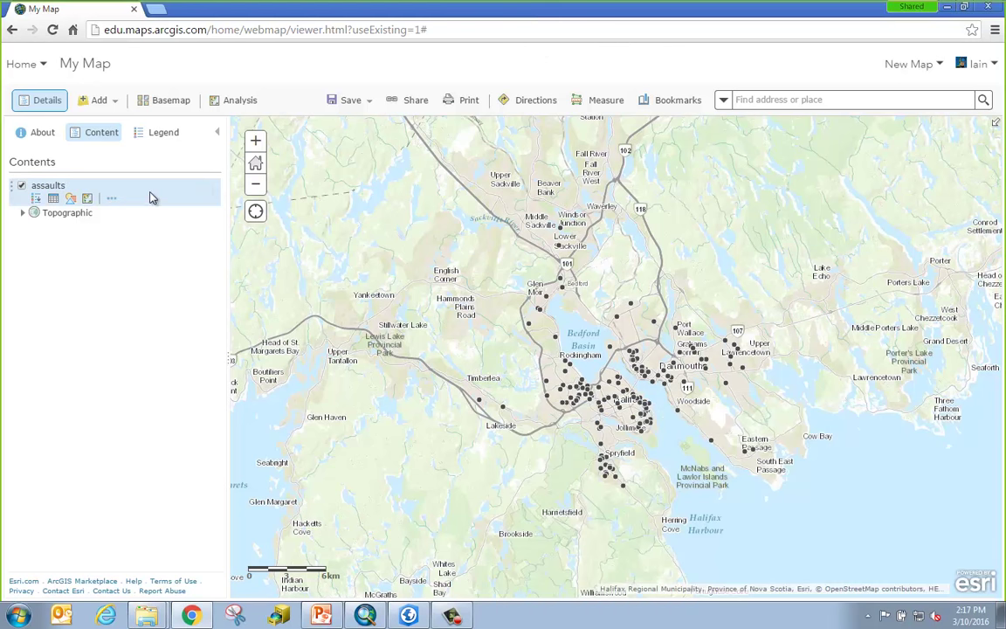
Import census_tracts.zip as a layer through Add Layer from File.
click(116, 103)
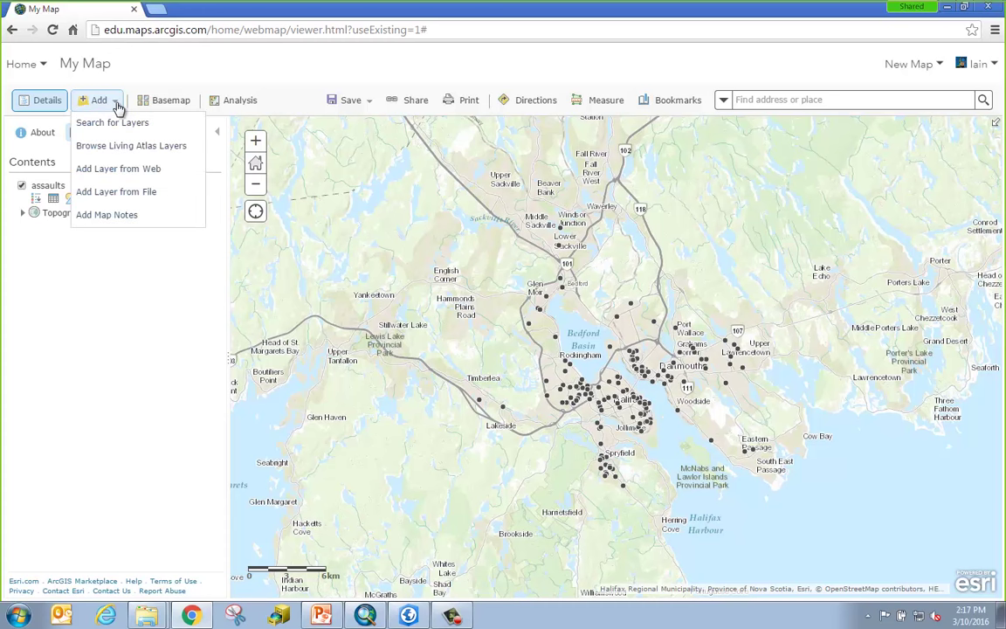
click(168, 200)
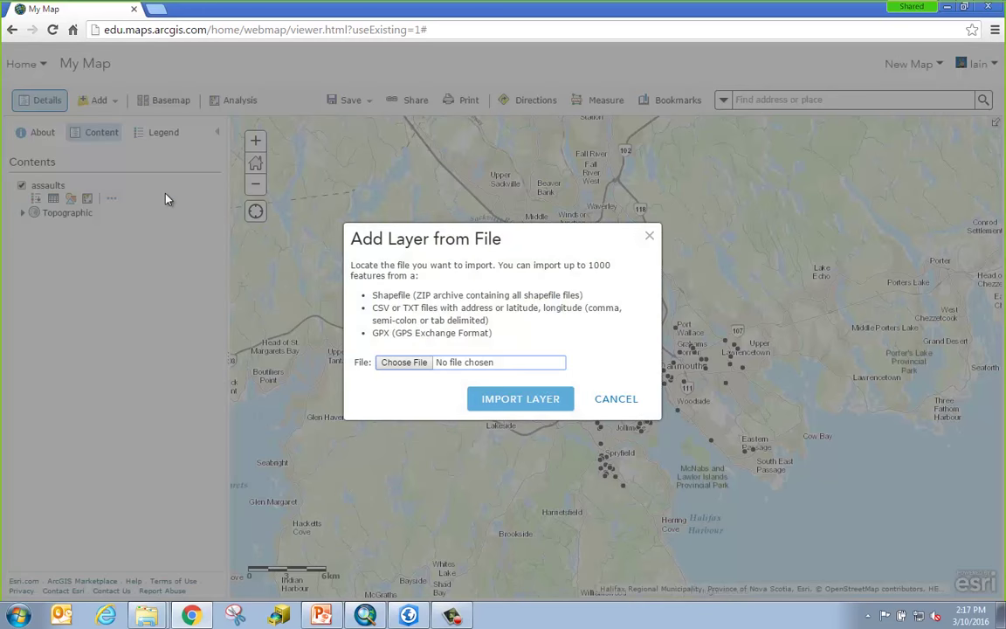
click(410, 368)
click(181, 111)
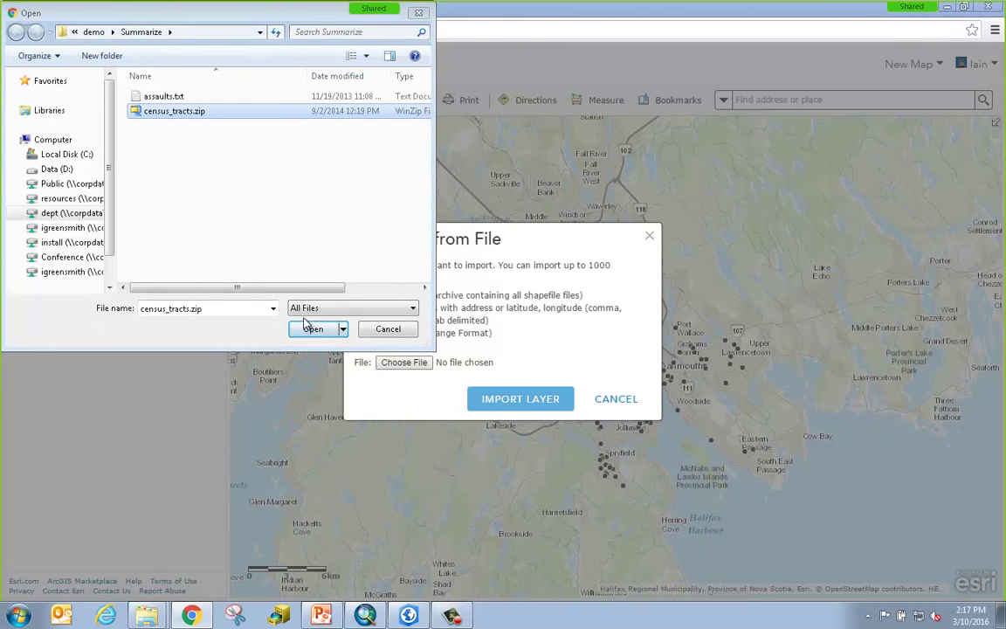
click(331, 329)
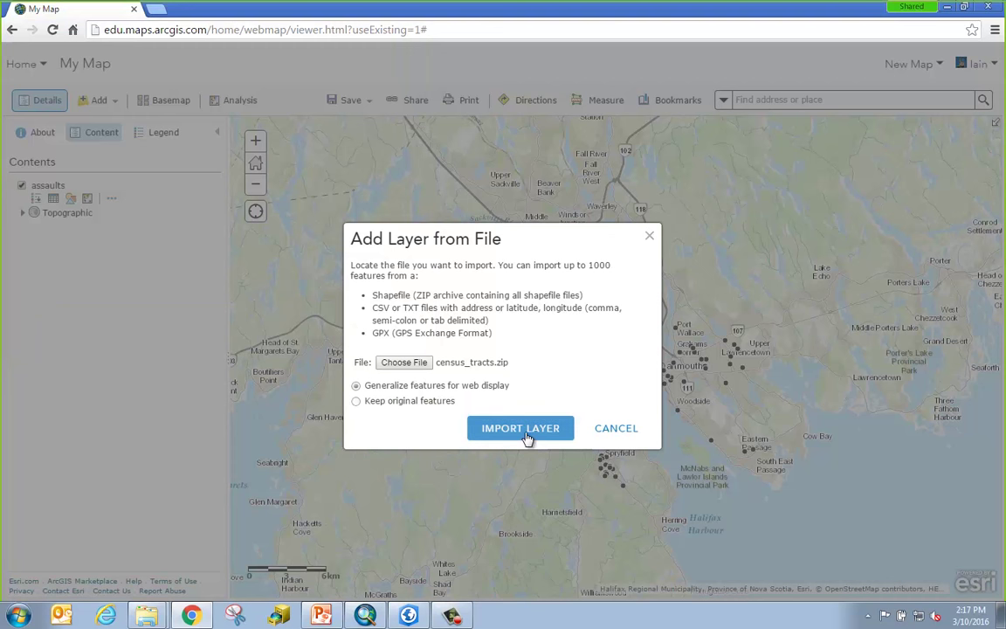
click(527, 439)
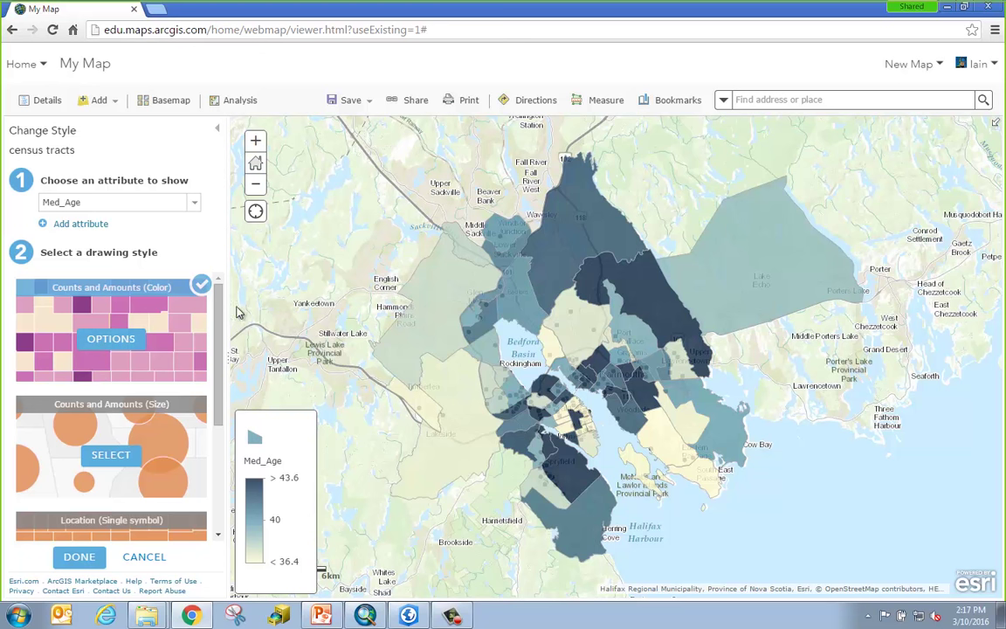
Set the census tracts style to Show location only and apply it.
click(194, 204)
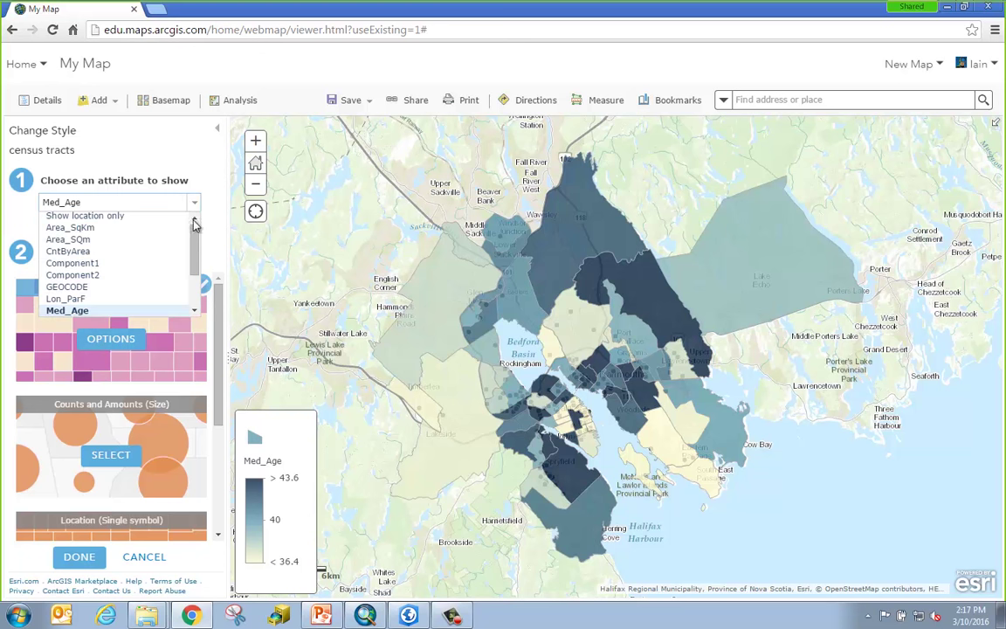
drag(196, 240, 195, 269)
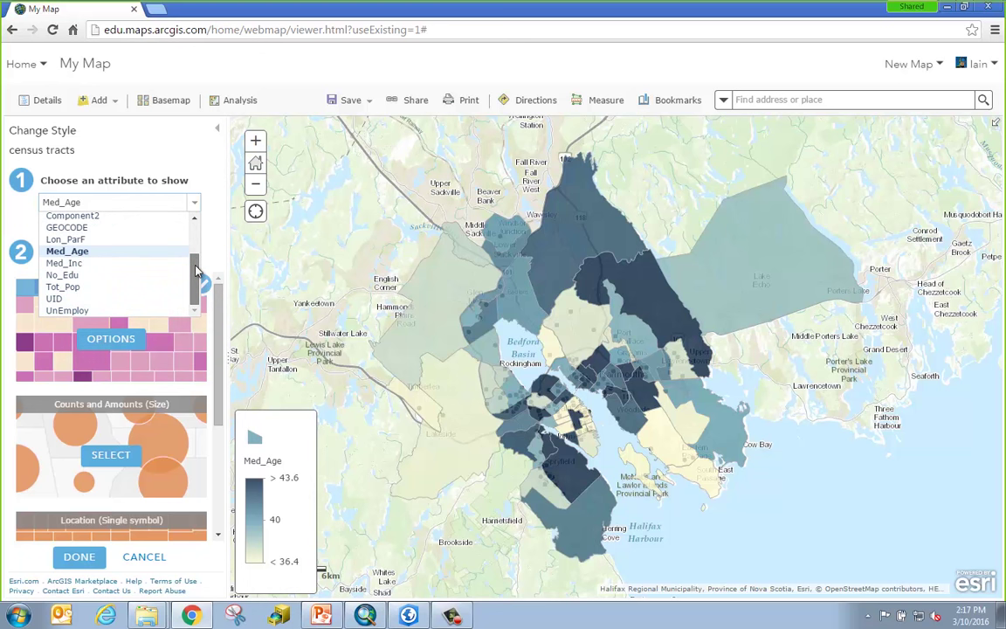
drag(196, 271, 194, 232)
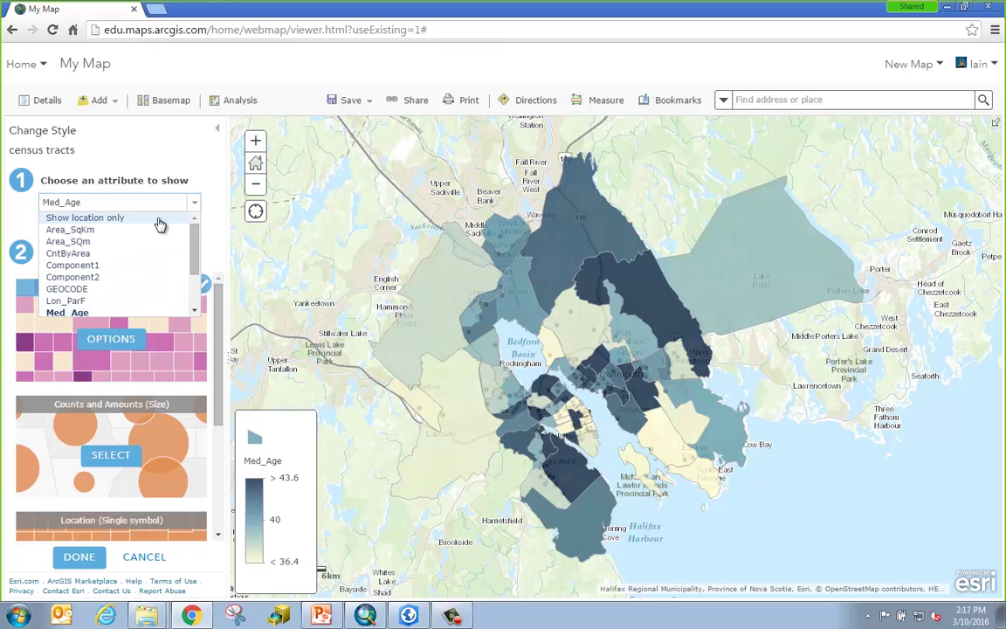
click(159, 224)
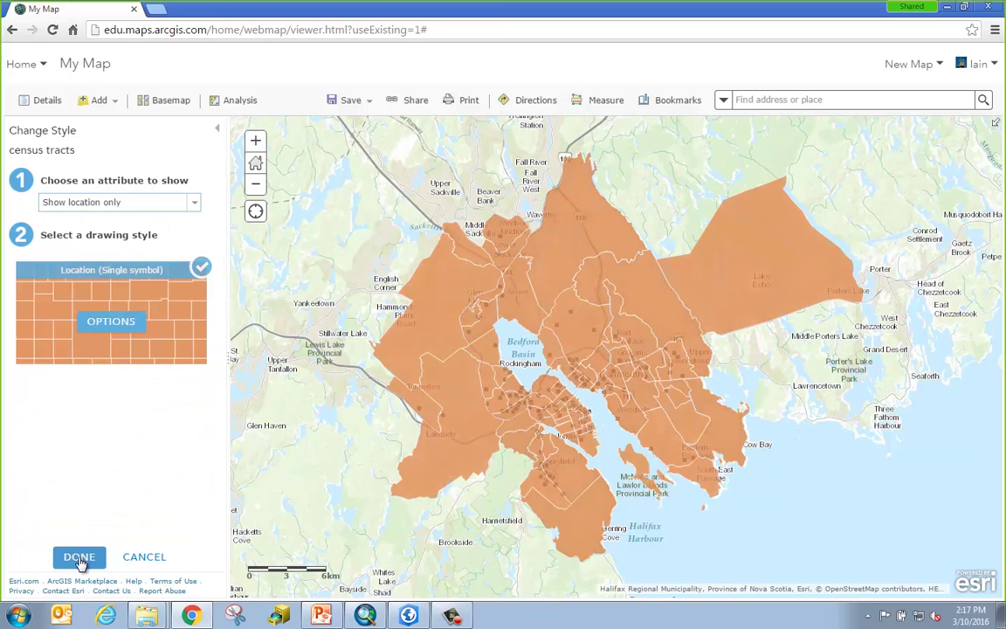
click(78, 559)
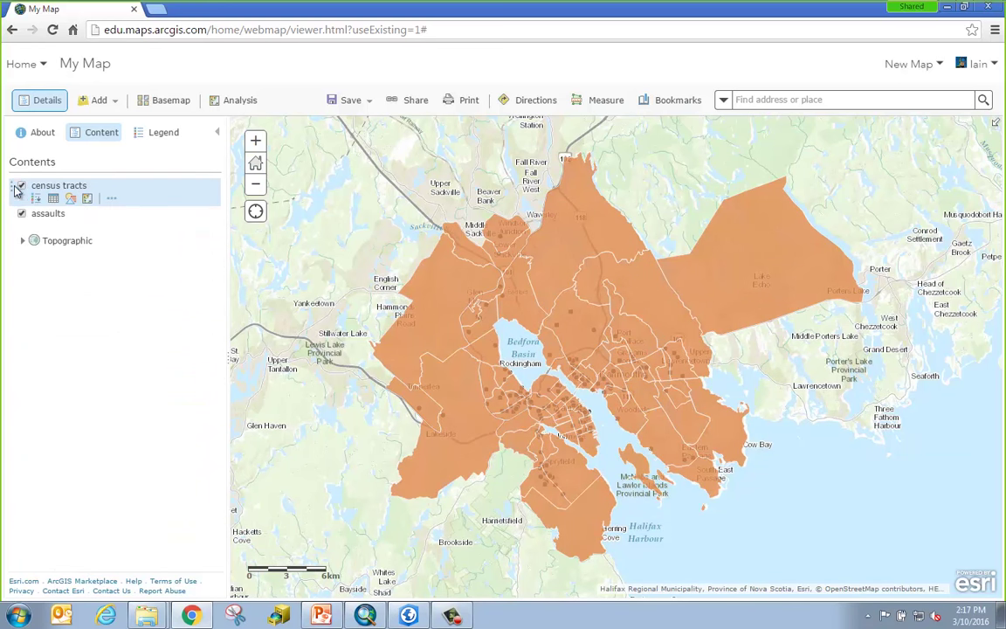
Move census tracts below assaults and bring up Perform Analysis for assaults.
drag(12, 184, 14, 229)
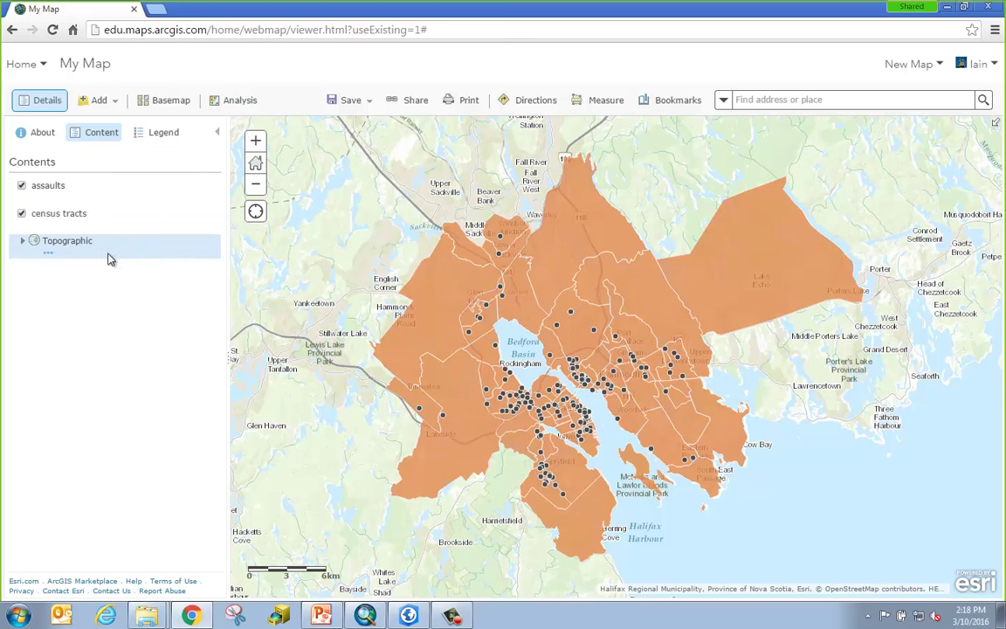
mouse_move(79, 231)
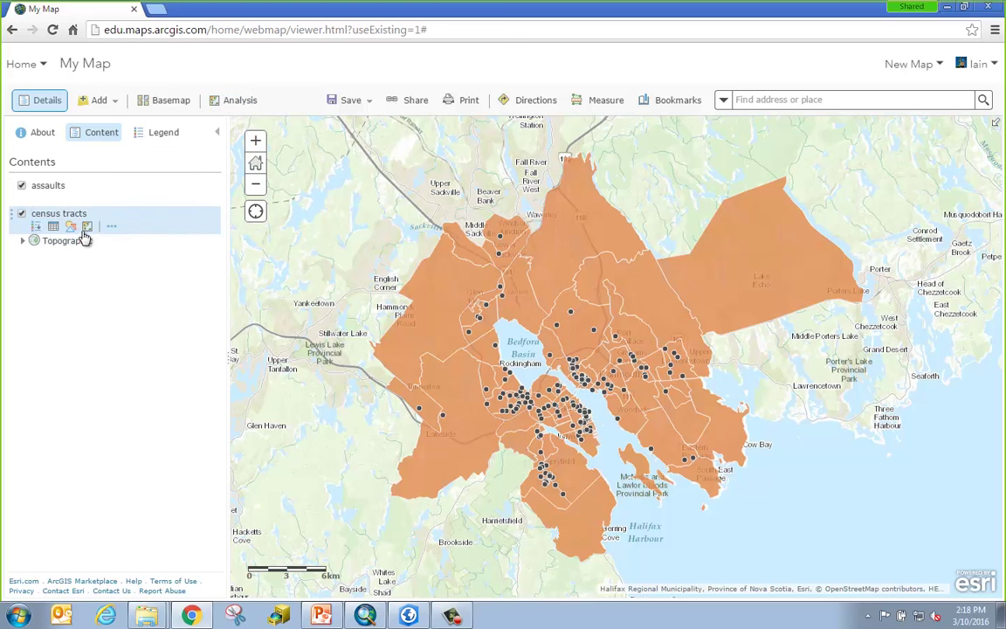
mouse_move(87, 203)
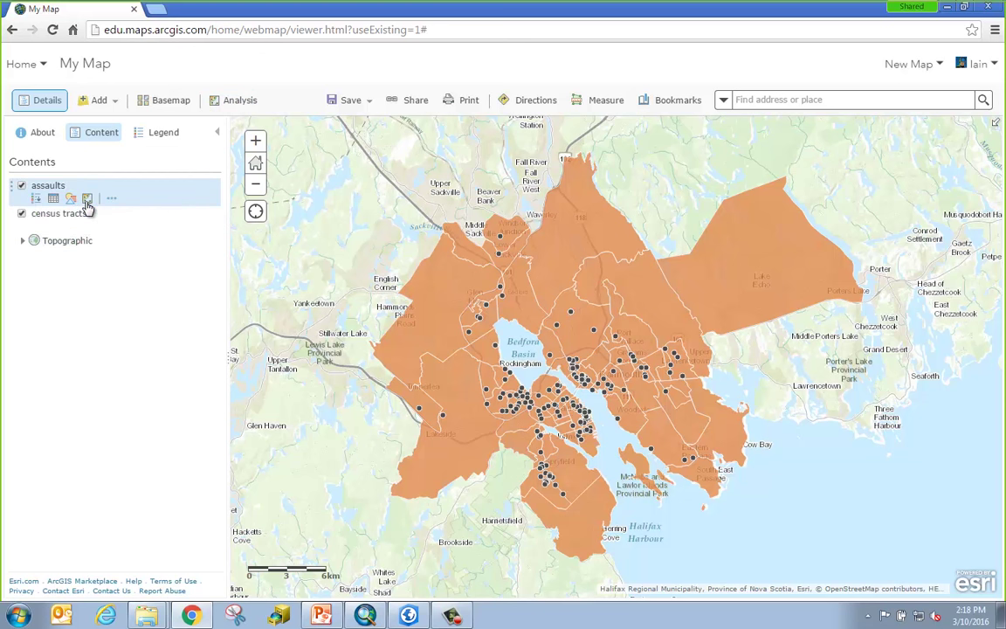
click(87, 201)
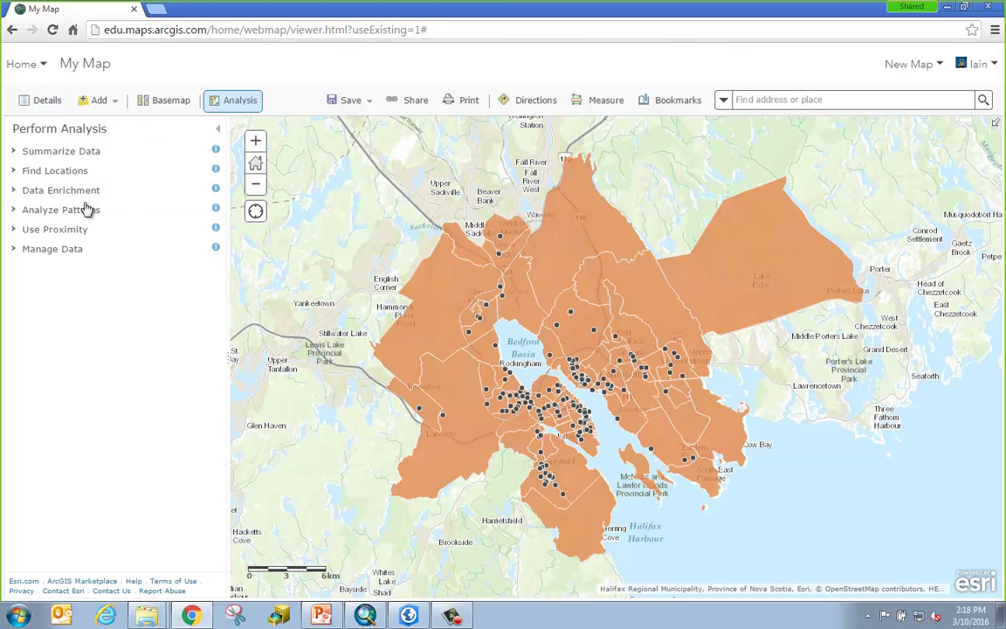
Start Aggregate Points from Summarize Data and browse Living Atlas for aggregation areas.
click(101, 156)
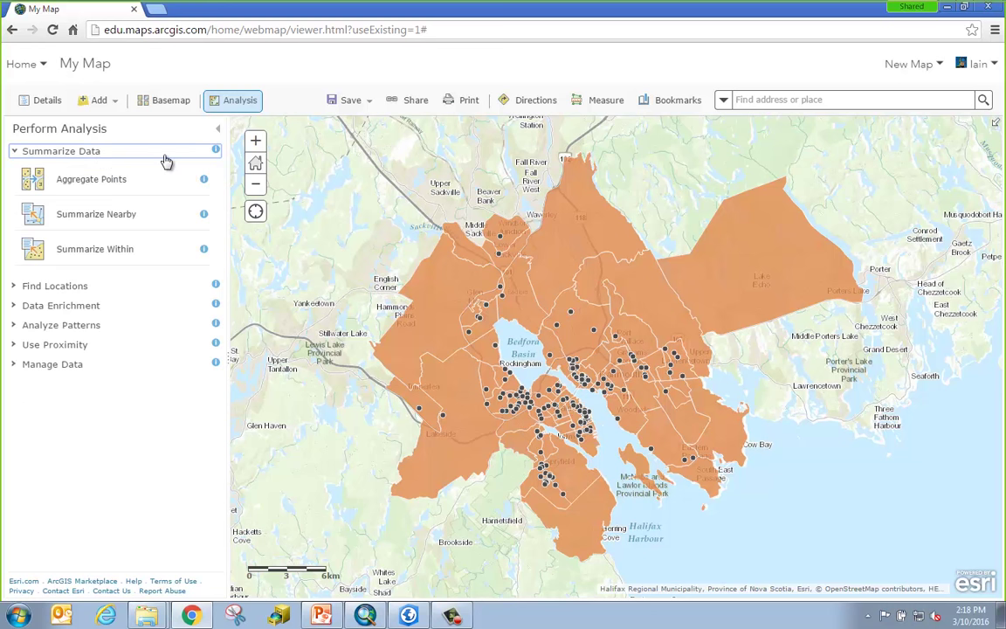
click(90, 179)
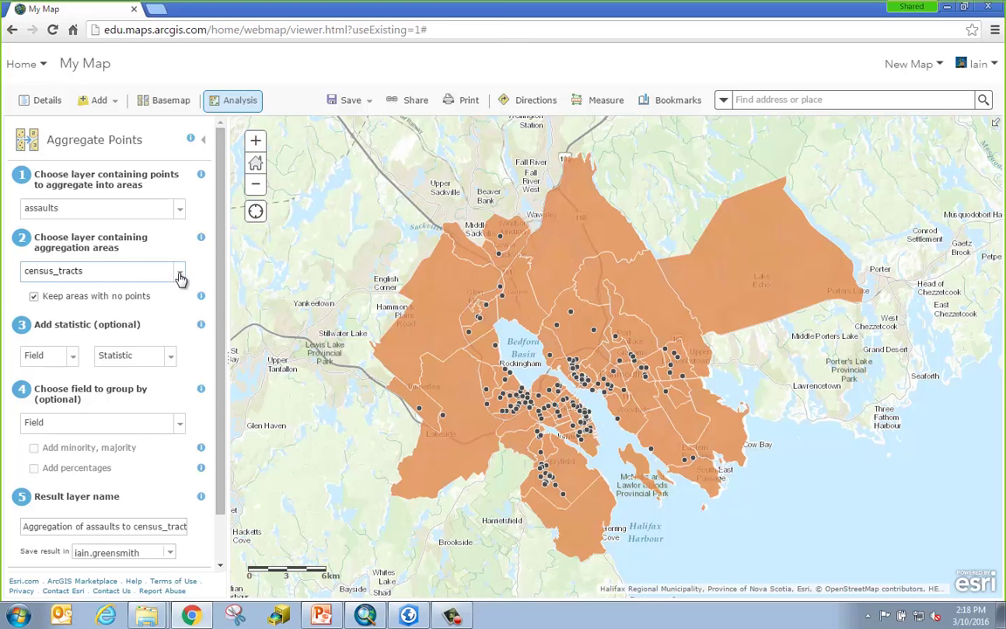
click(180, 277)
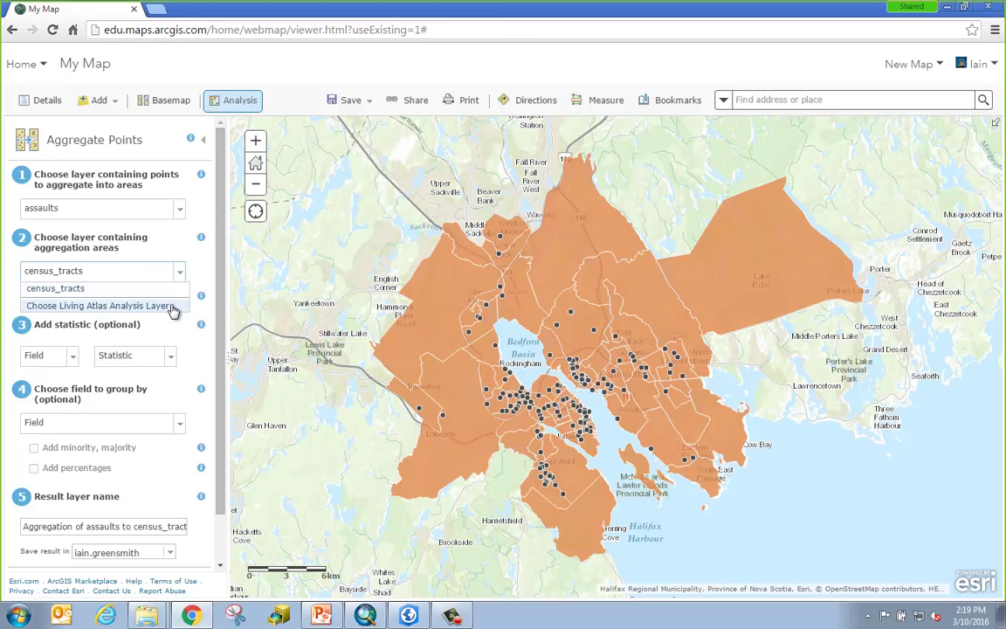
click(173, 311)
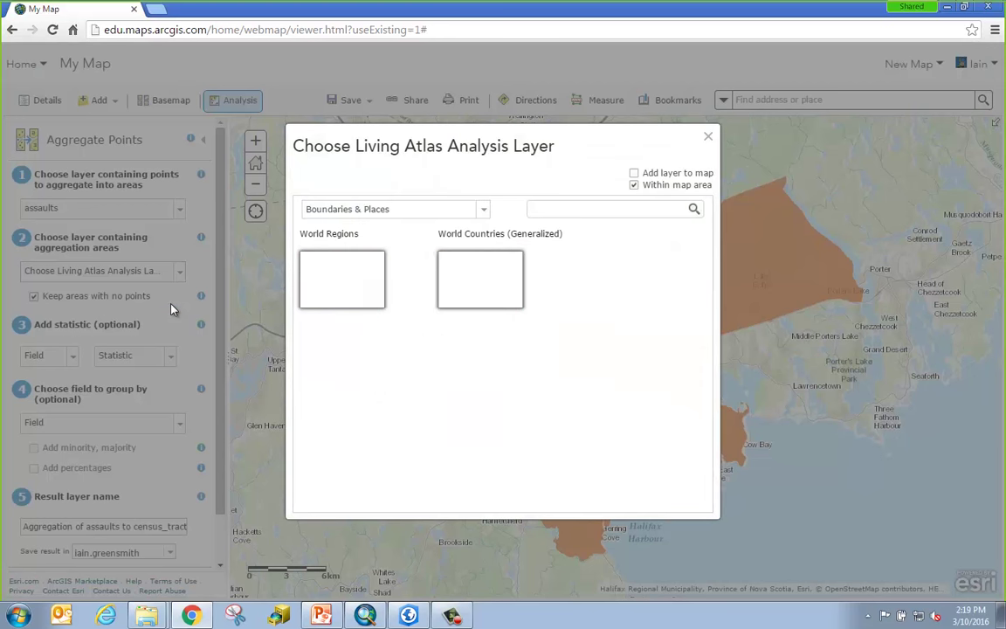
Browse the Hexbins category of Living Atlas layers, then close the chooser.
click(484, 210)
click(406, 273)
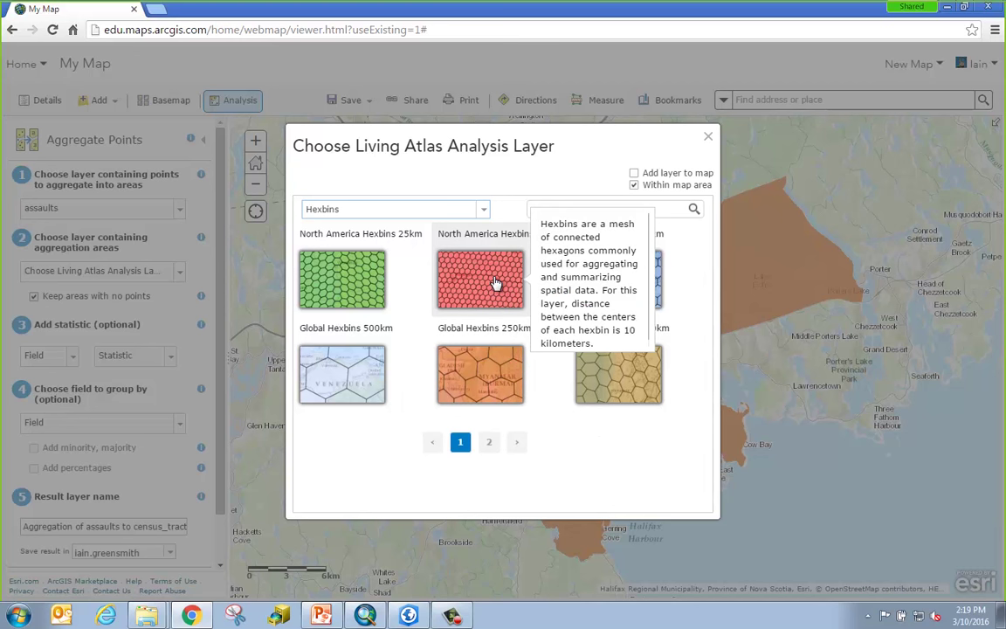
click(709, 140)
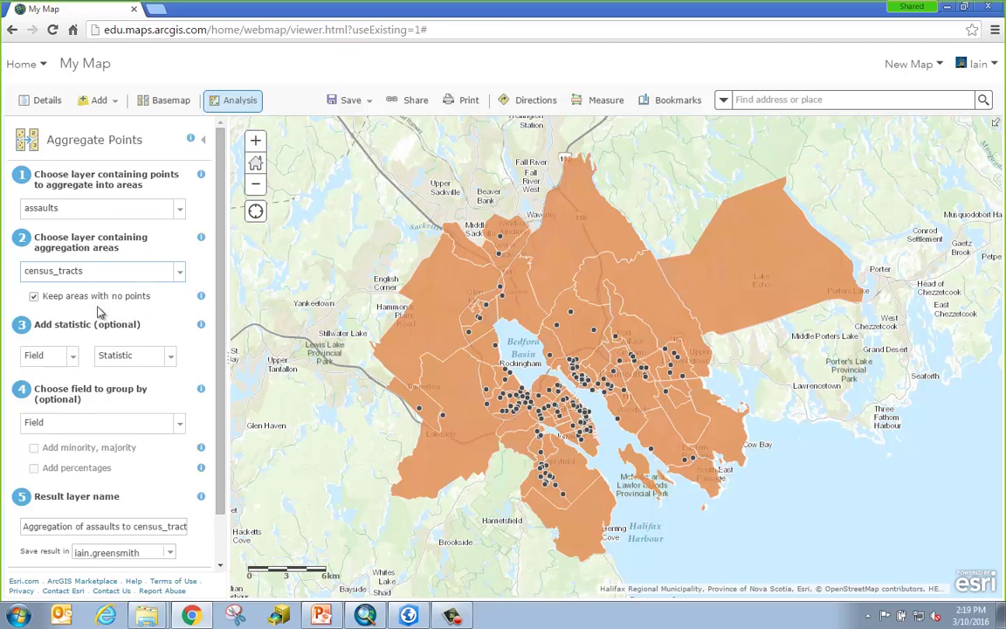
Turn off Keep areas with no points and check the statistics list without adding any.
click(35, 297)
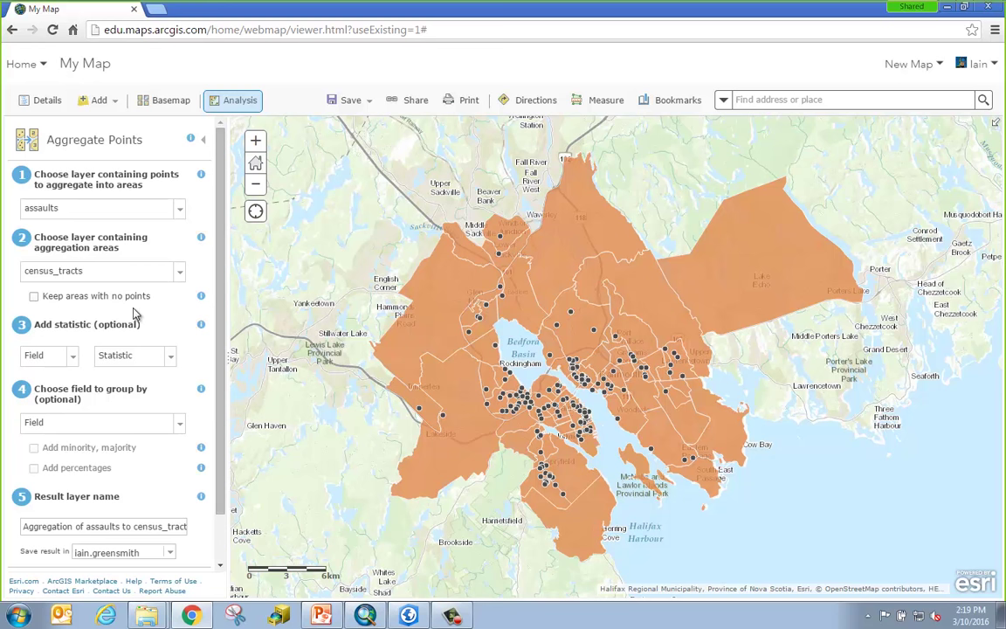
scroll(223, 292, down, 1)
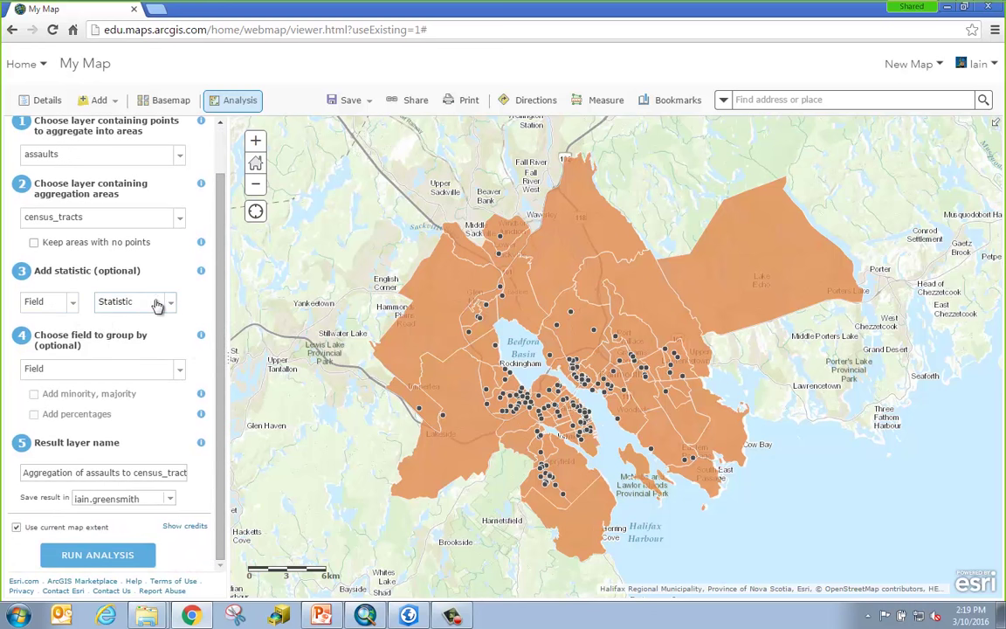
click(171, 303)
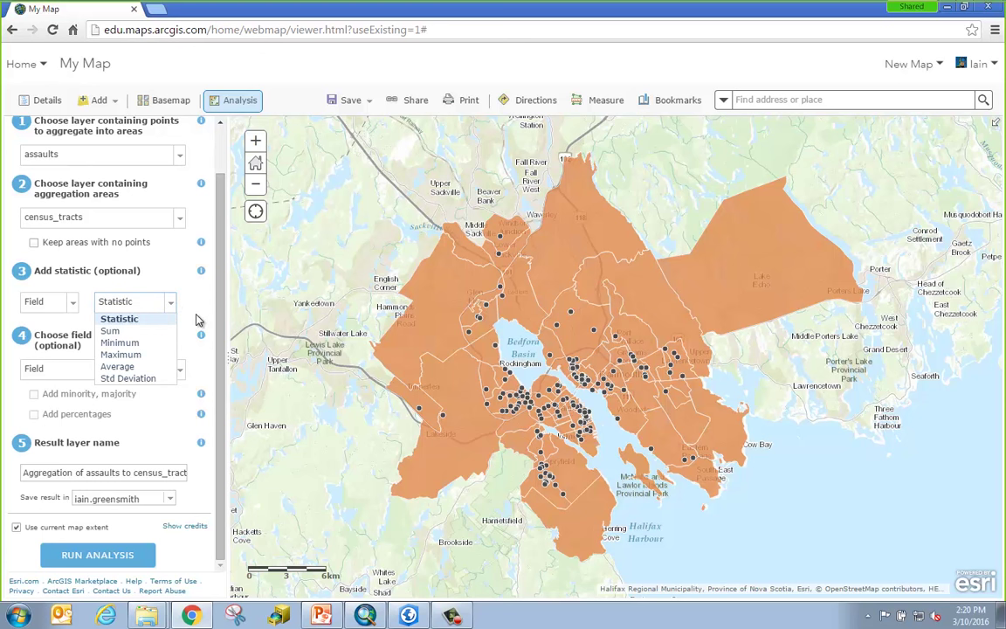
click(194, 325)
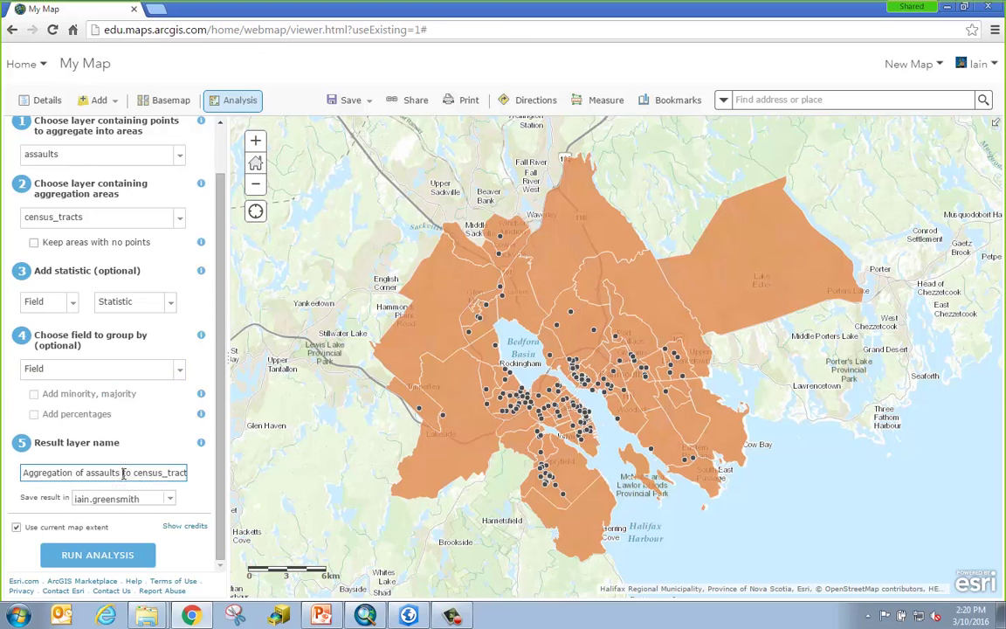
Name the result 'Aggregation of assaults' and save it in the Analysis folder.
drag(117, 473, 303, 483)
key(BackSpace)
click(172, 502)
click(172, 502)
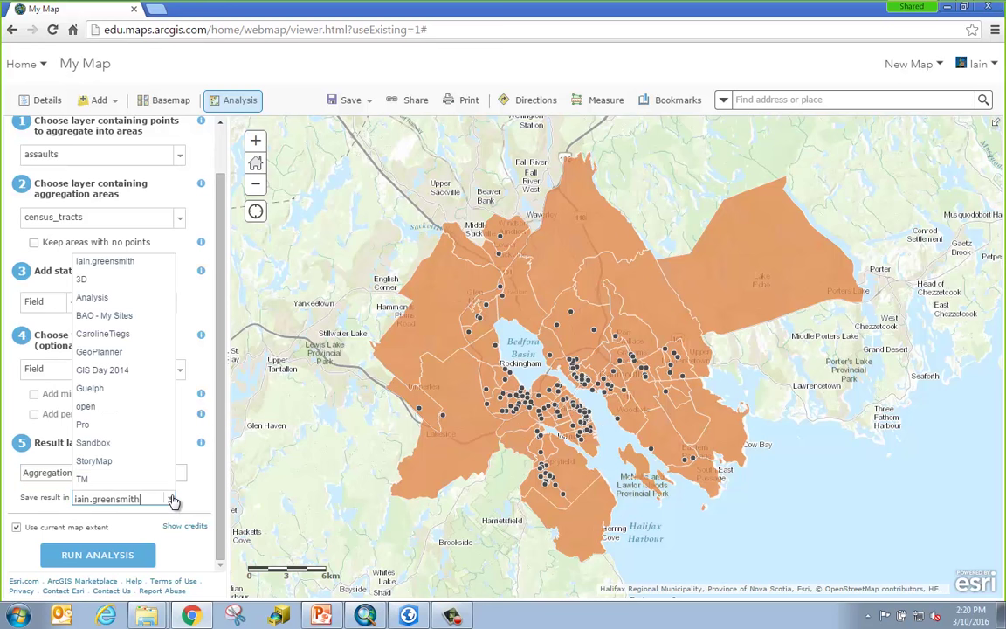
click(98, 298)
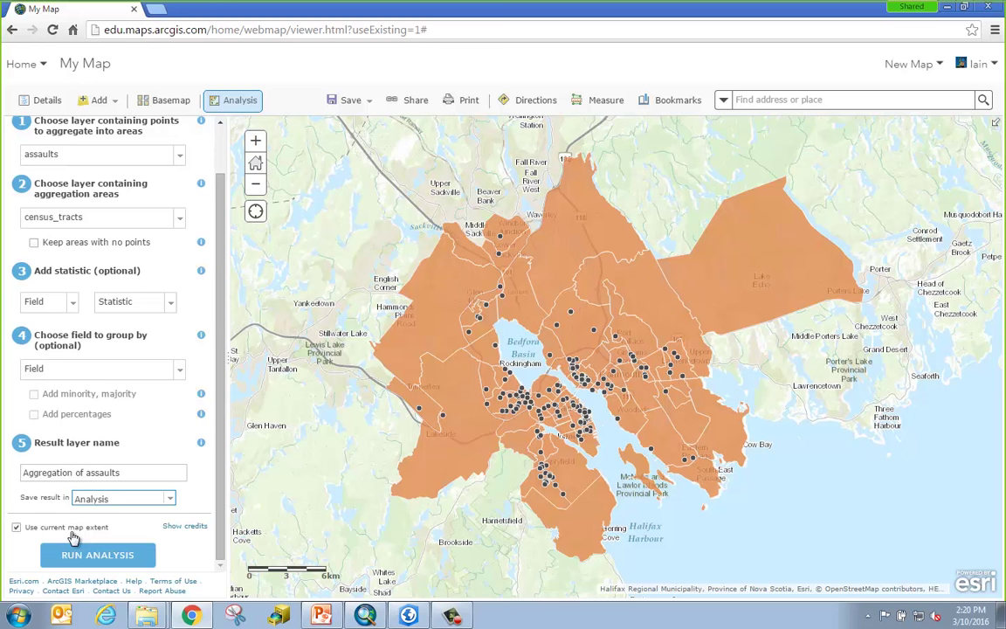
Review the Credit Usage Report, then run the Aggregate Points analysis.
click(200, 532)
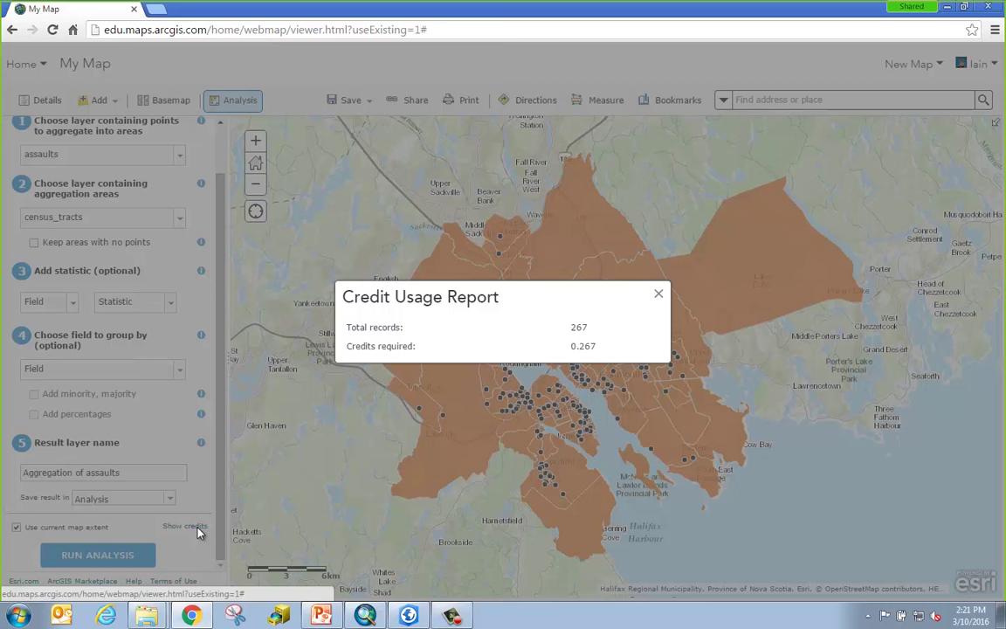
click(660, 297)
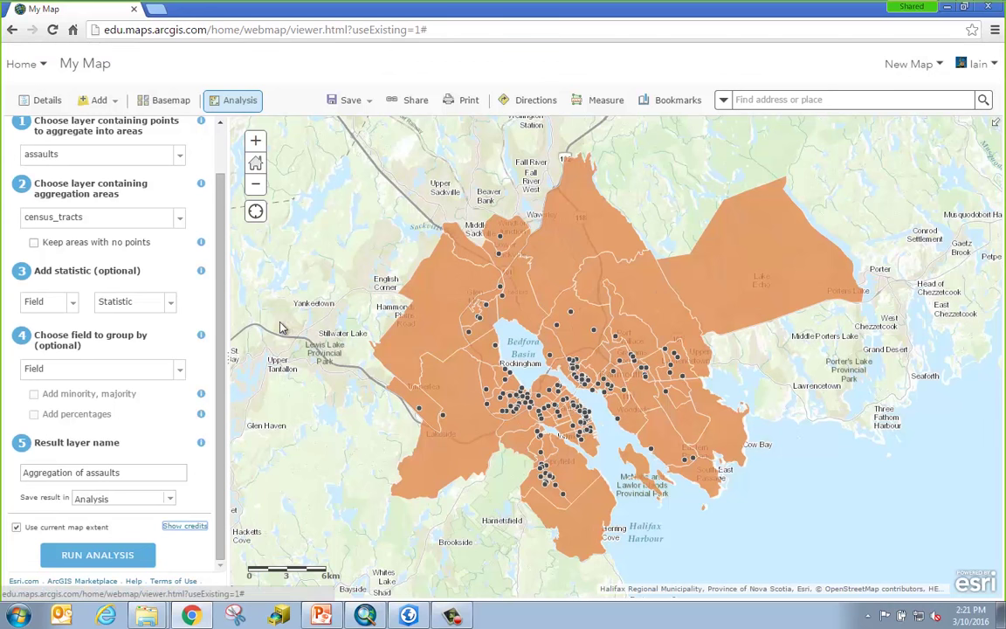
click(90, 556)
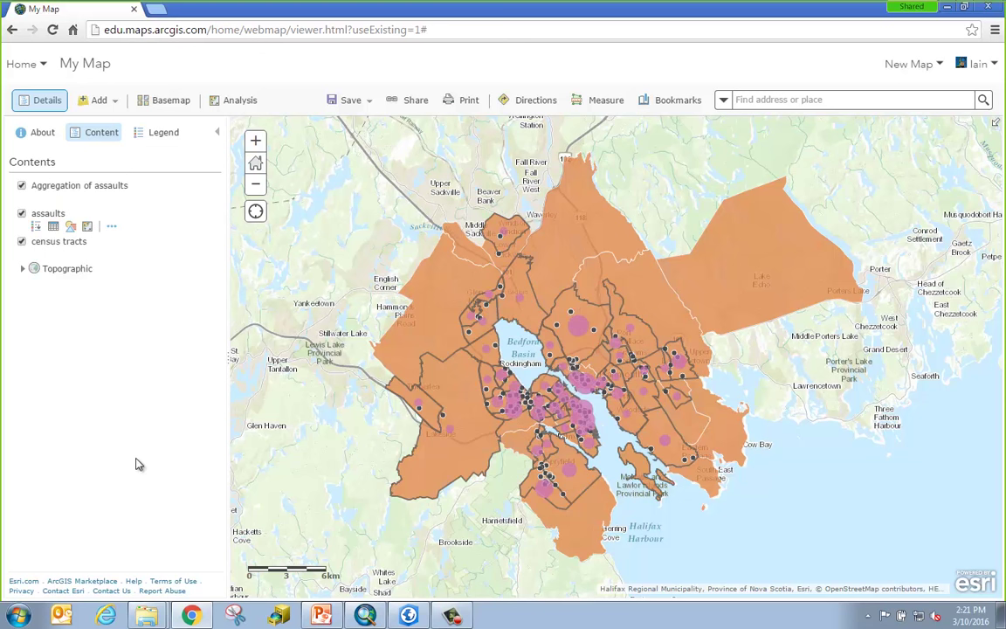
Hide census tracts and assaults, then review and close the Aggregation of assaults table.
click(22, 241)
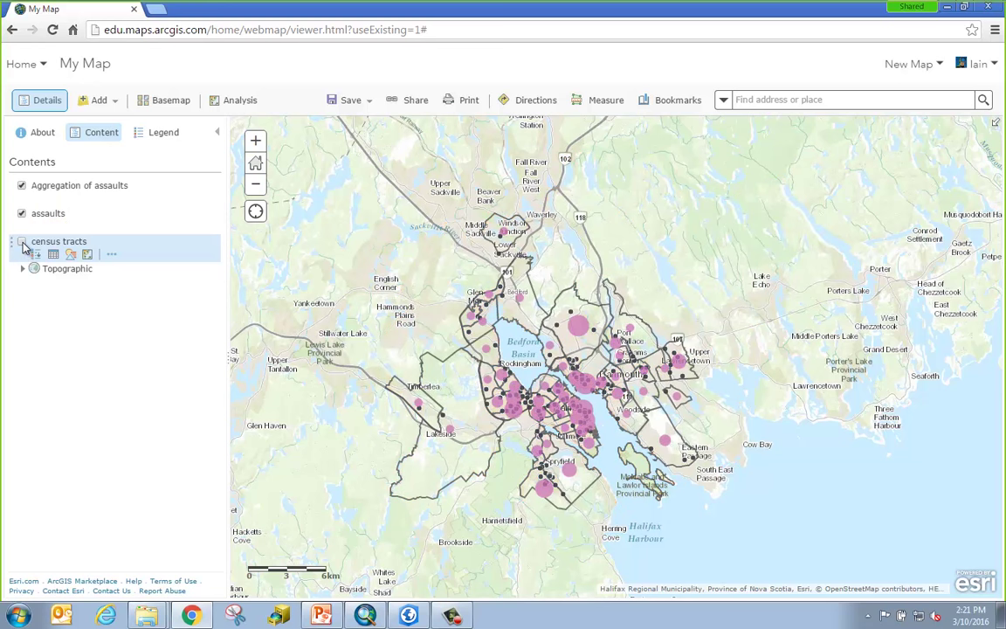
click(22, 214)
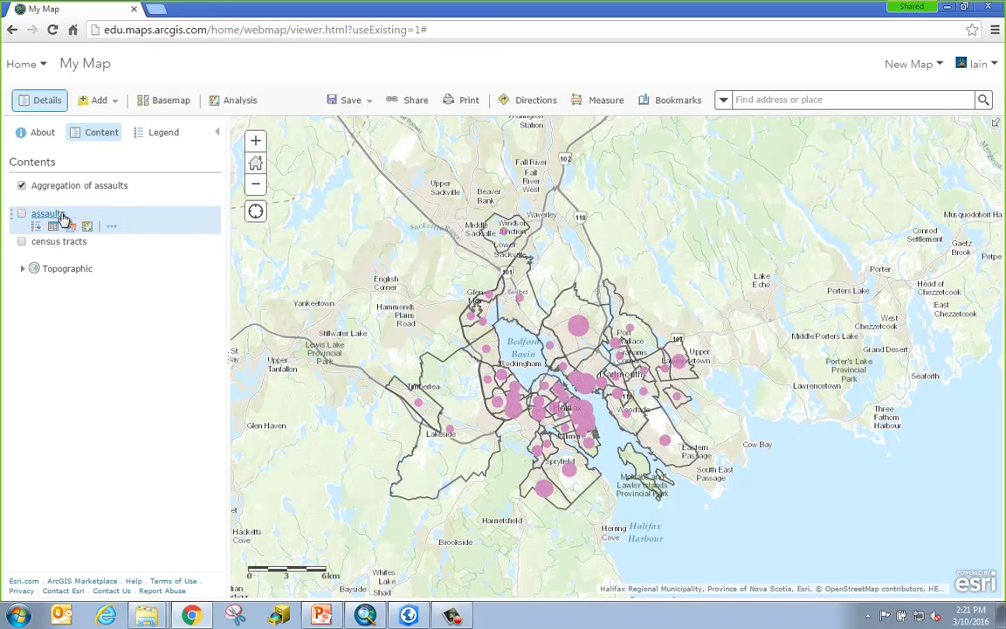
click(53, 200)
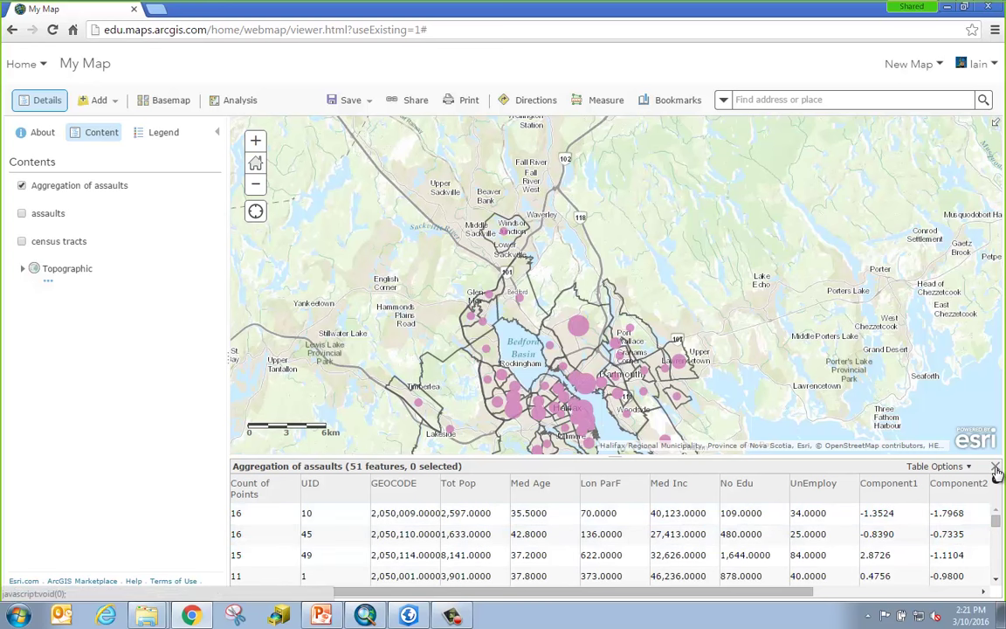
click(996, 467)
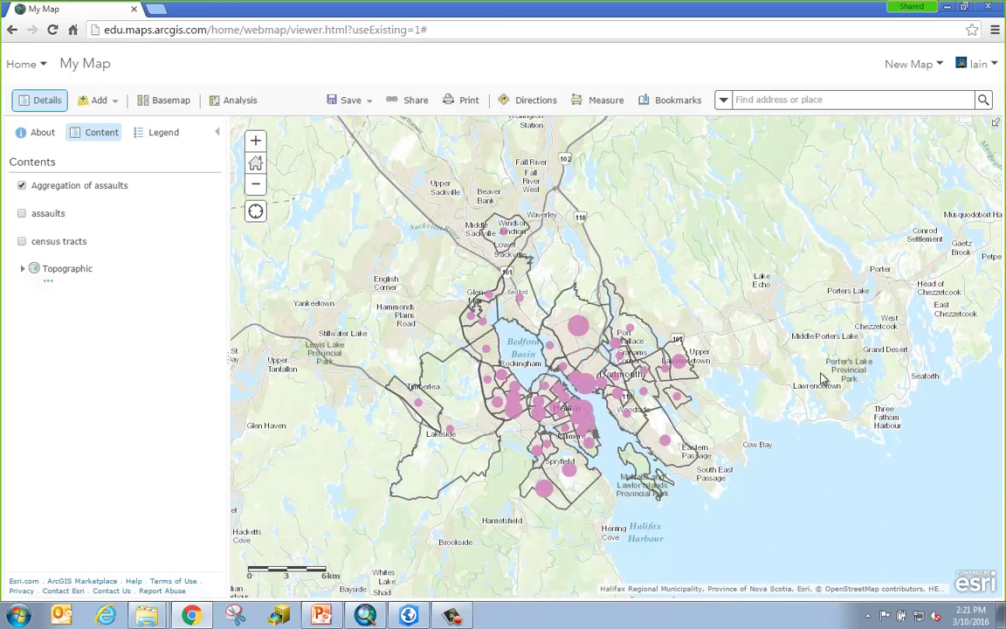
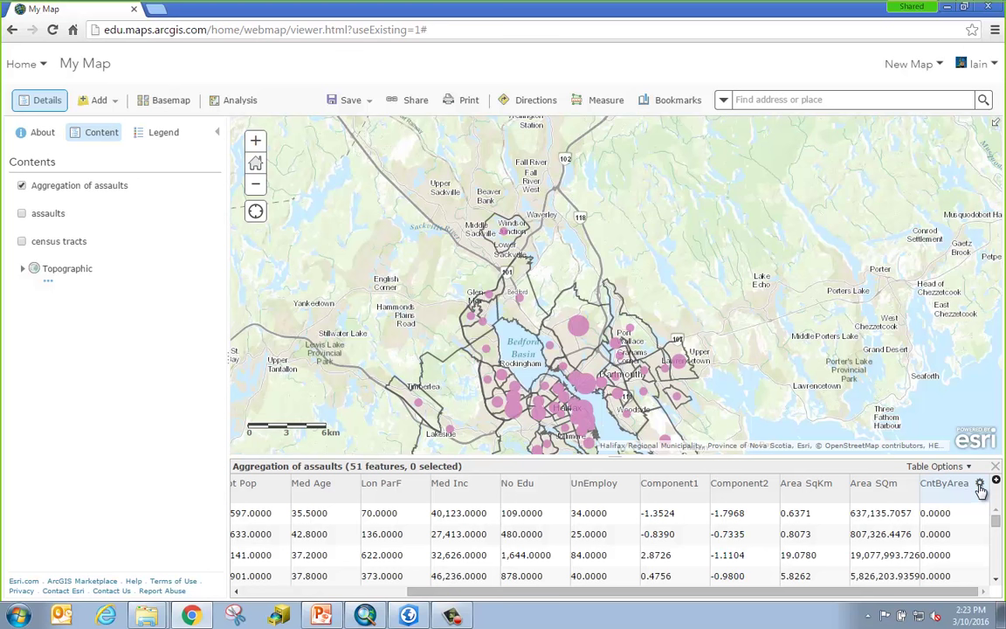
Build and validate the CntByArea expression CAST(Point_Count AS FLOAT) / Area_SqKm.
click(979, 484)
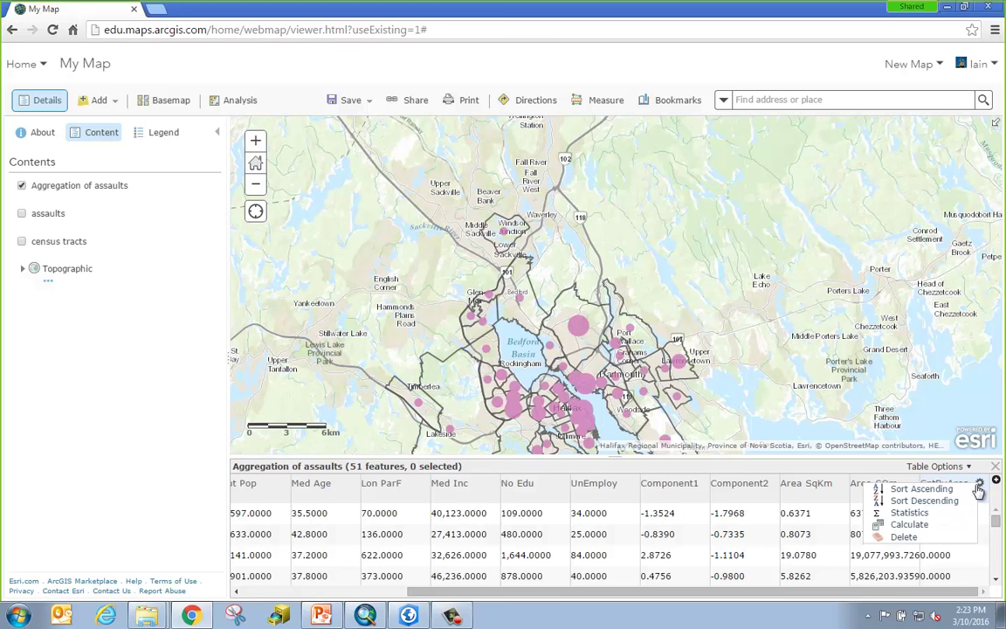
click(928, 525)
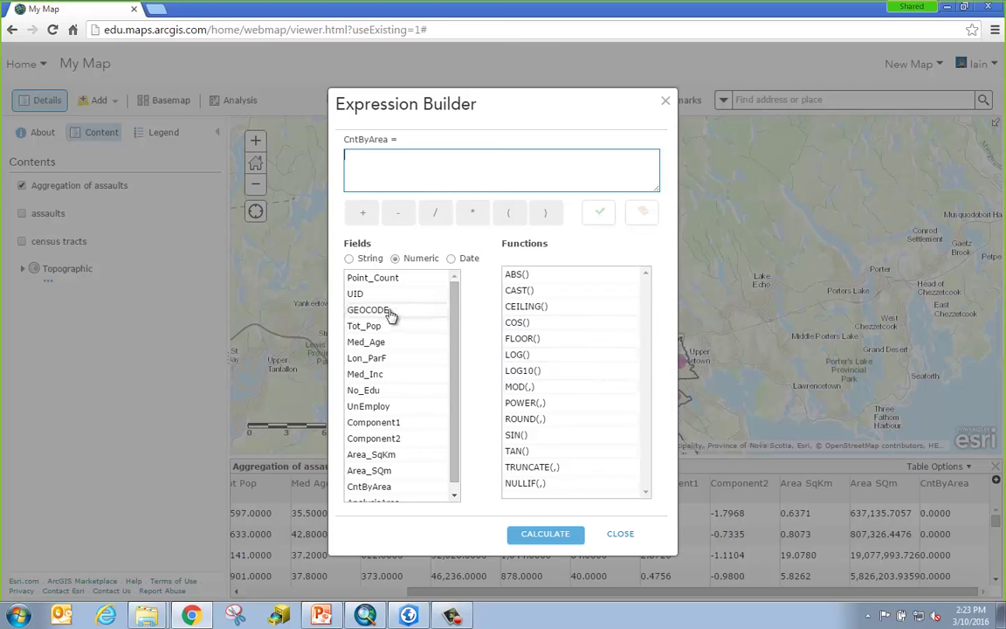
click(391, 280)
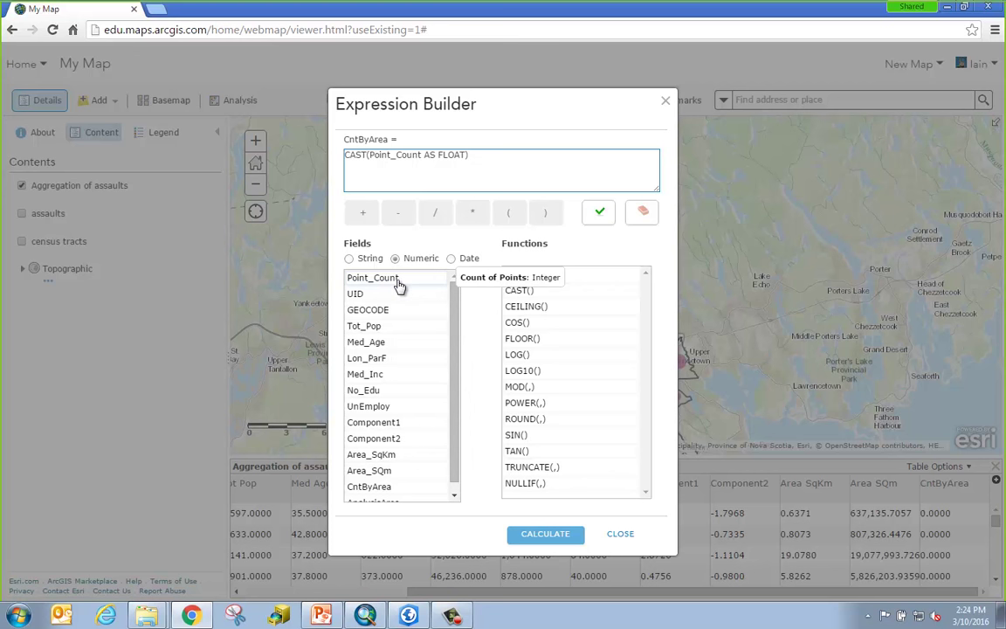
click(439, 215)
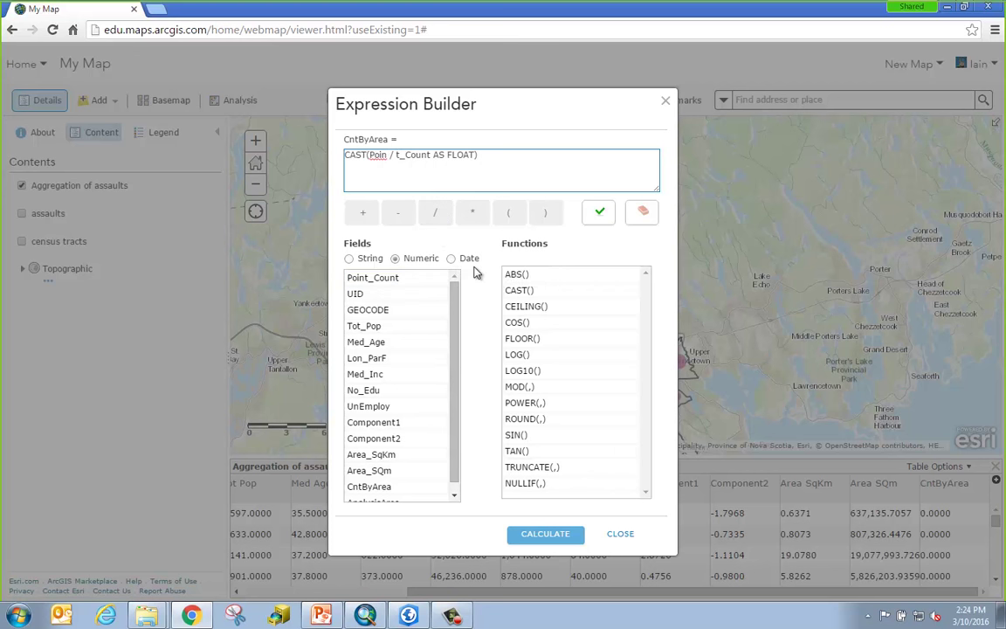
key(BackSpace)
key(BackSpace)
key(BackSpace)
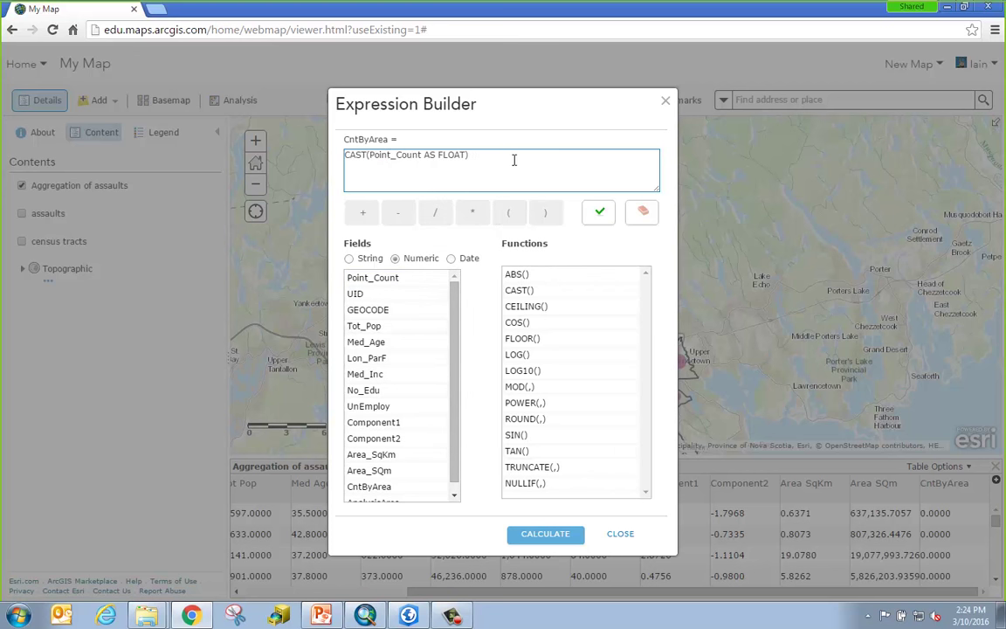
click(513, 160)
click(435, 214)
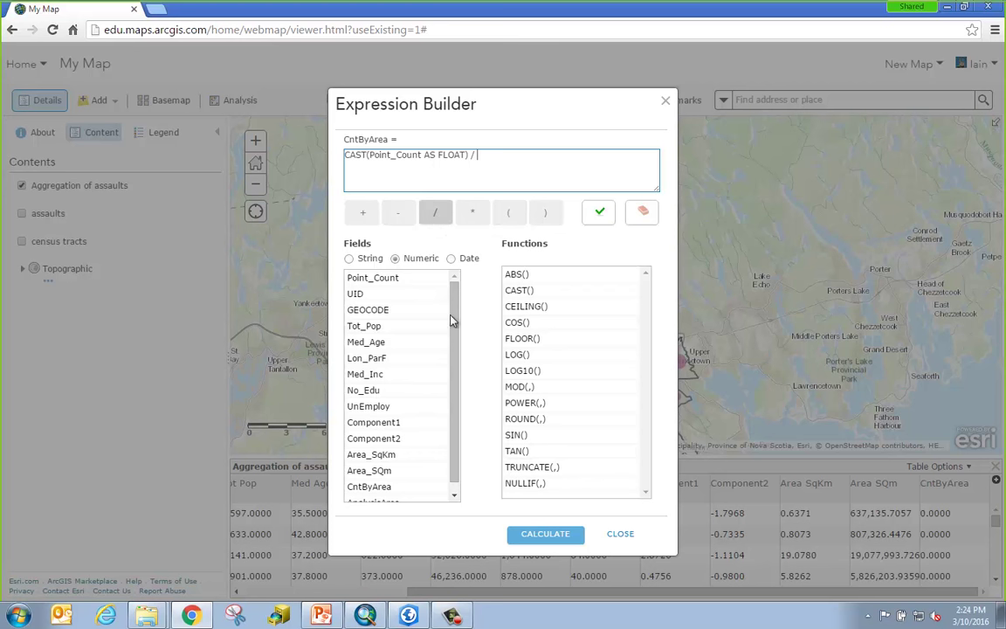
click(372, 455)
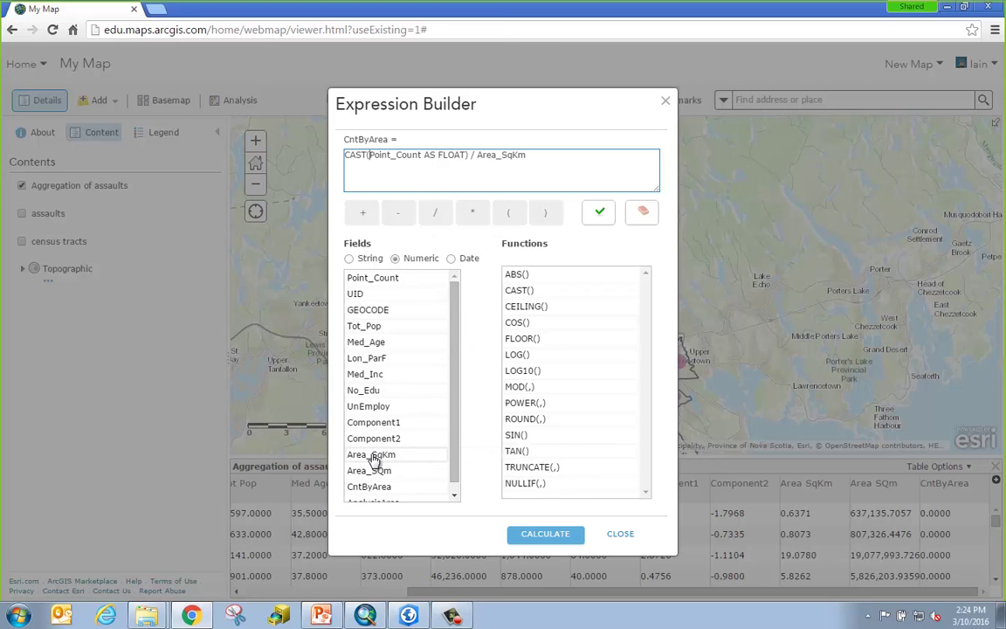
click(599, 218)
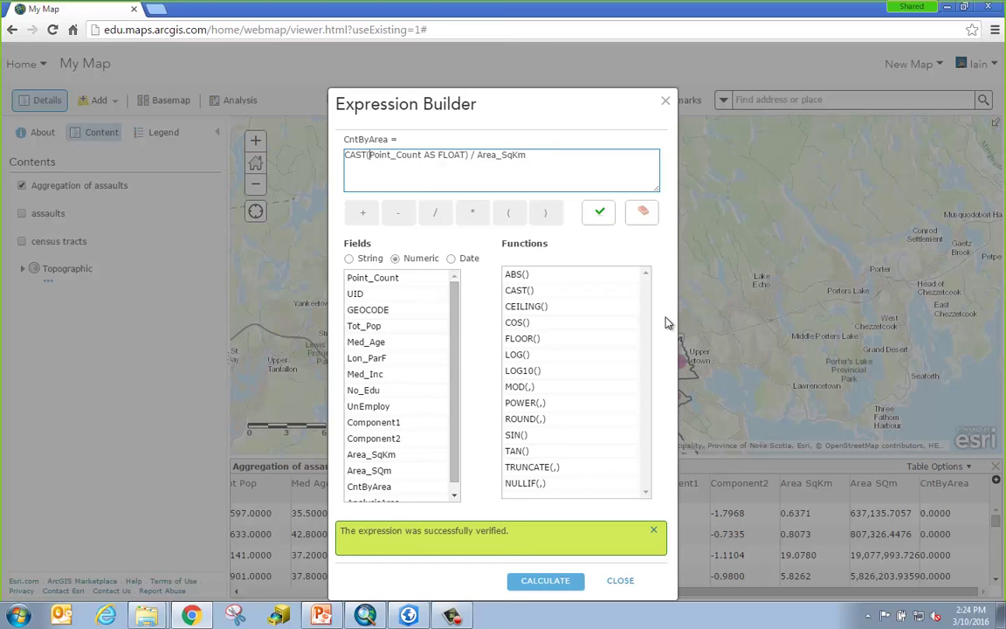
Calculate CntByArea for all 51 features and close the attribute table.
click(545, 581)
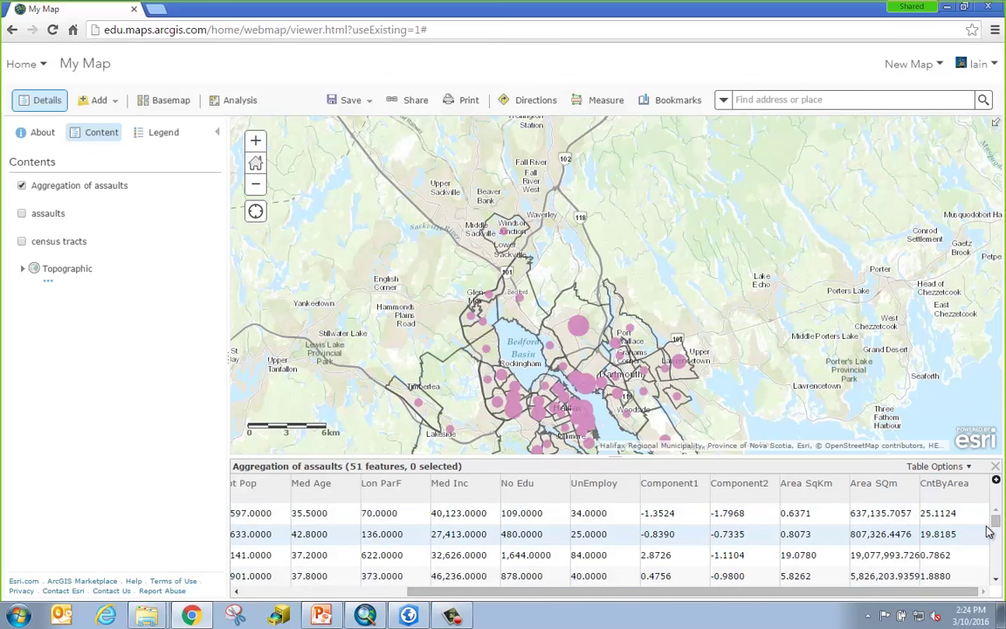
scroll(994, 535, down, 2)
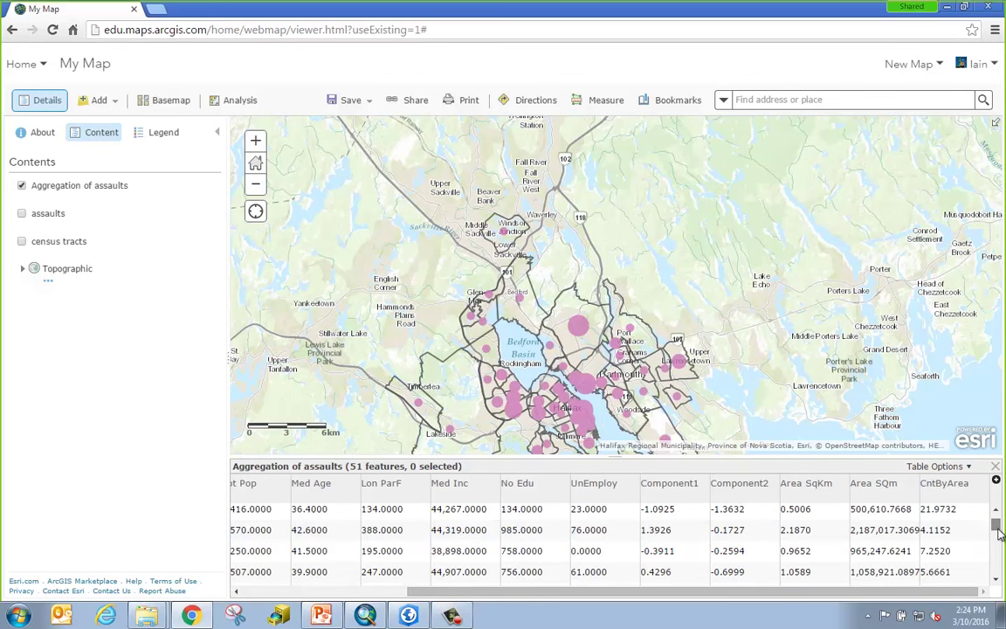
scroll(1000, 538, down, 3)
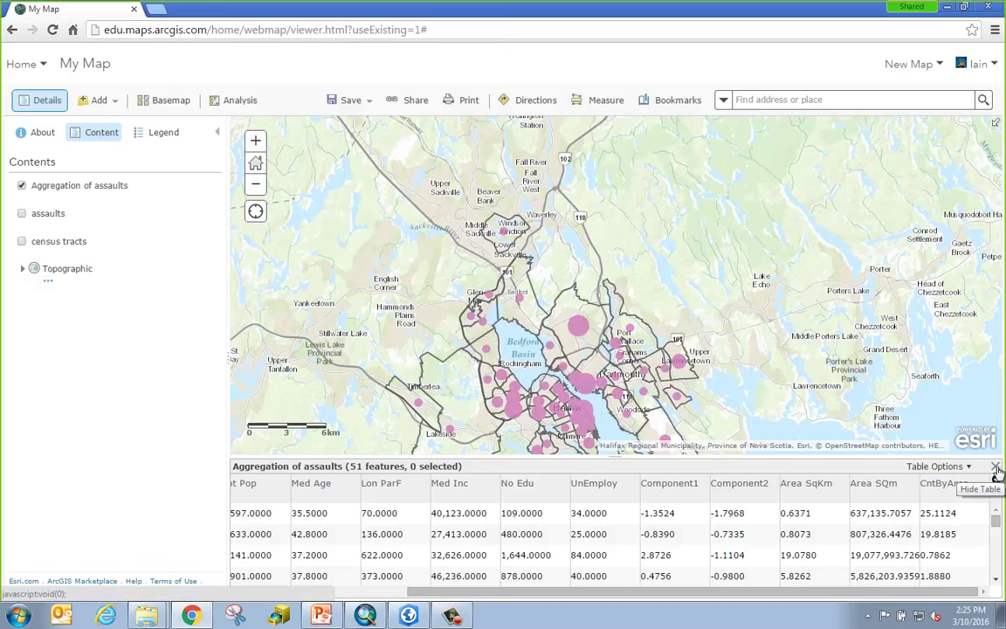
click(996, 469)
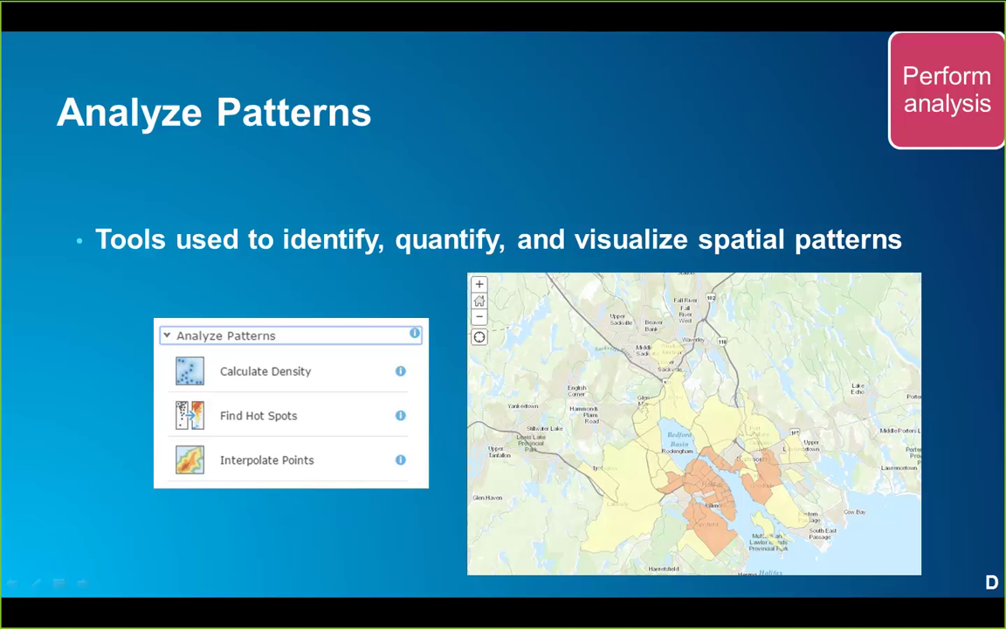
key(alt+Tab)
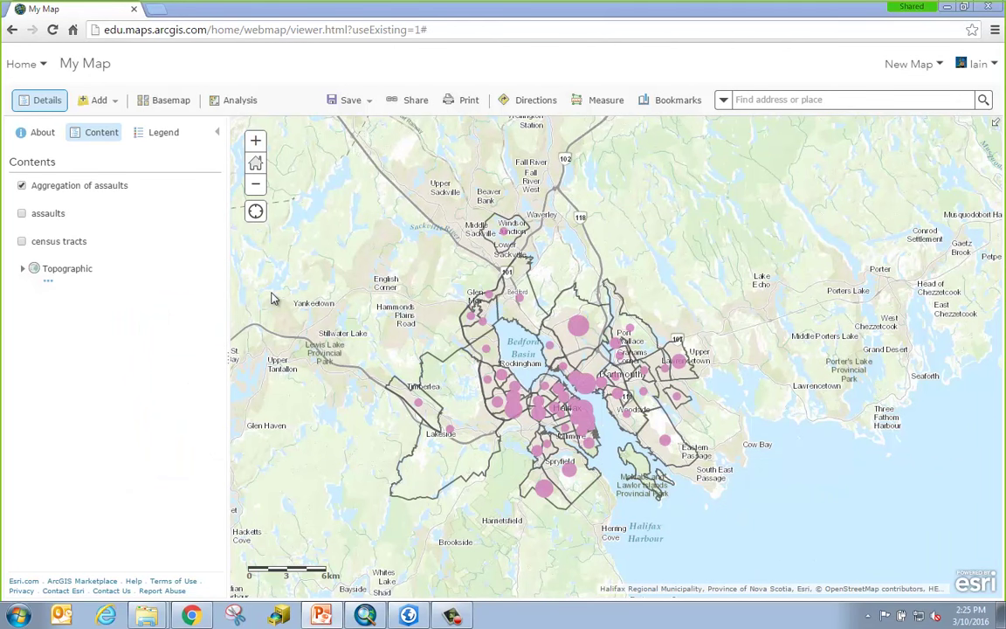
Open Find Hot Spots under Analyze Patterns for the Aggregation of assaults layer.
mouse_move(114, 205)
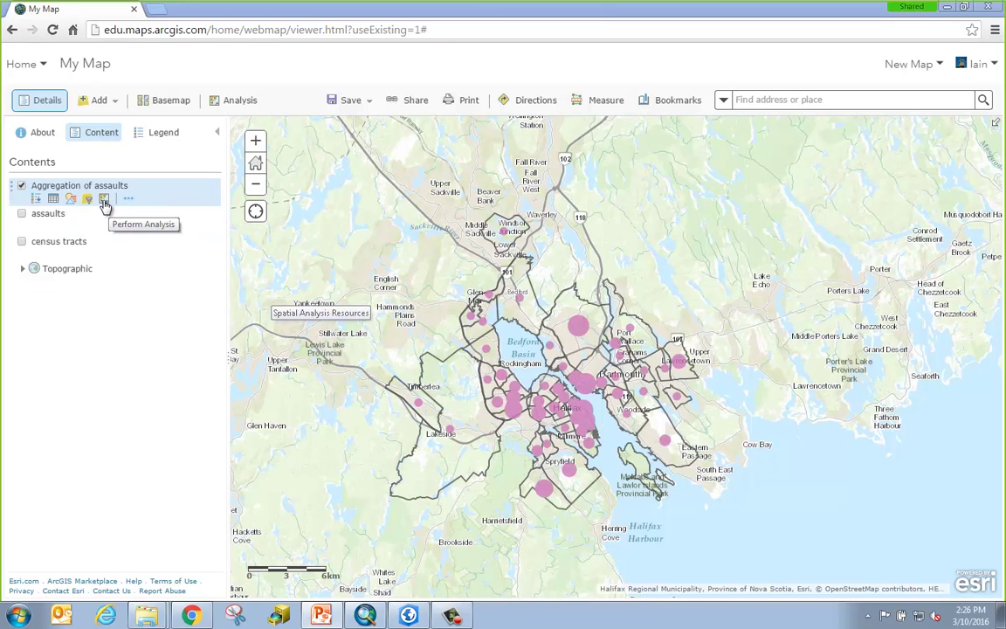
click(104, 200)
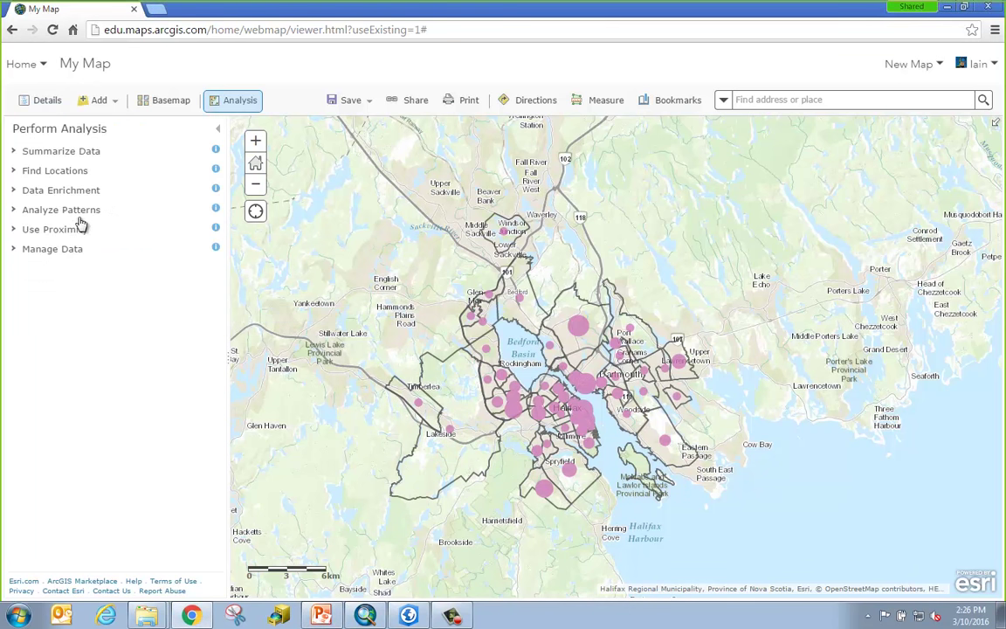
click(98, 211)
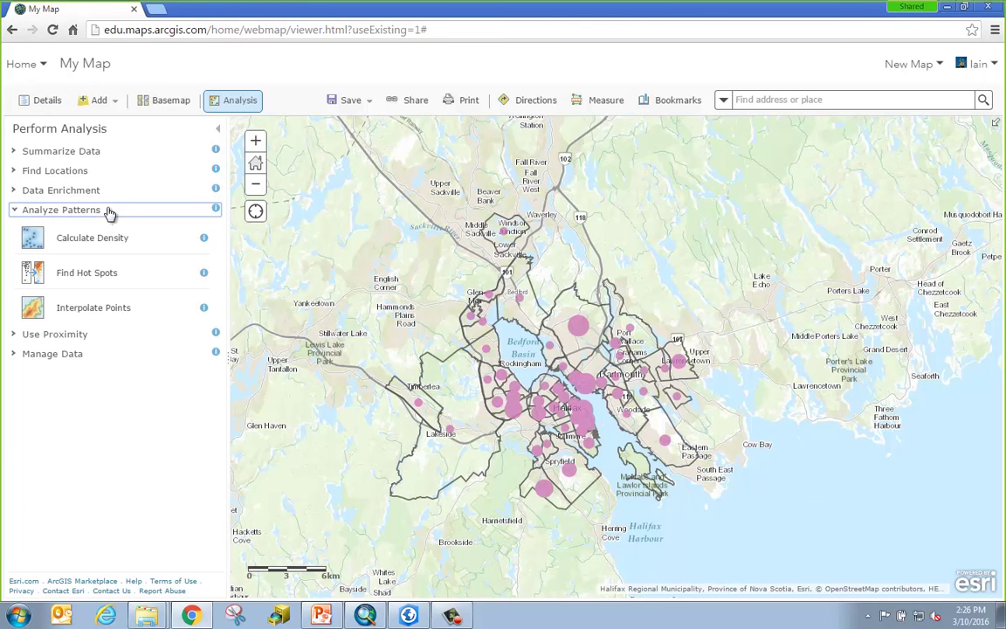
click(133, 276)
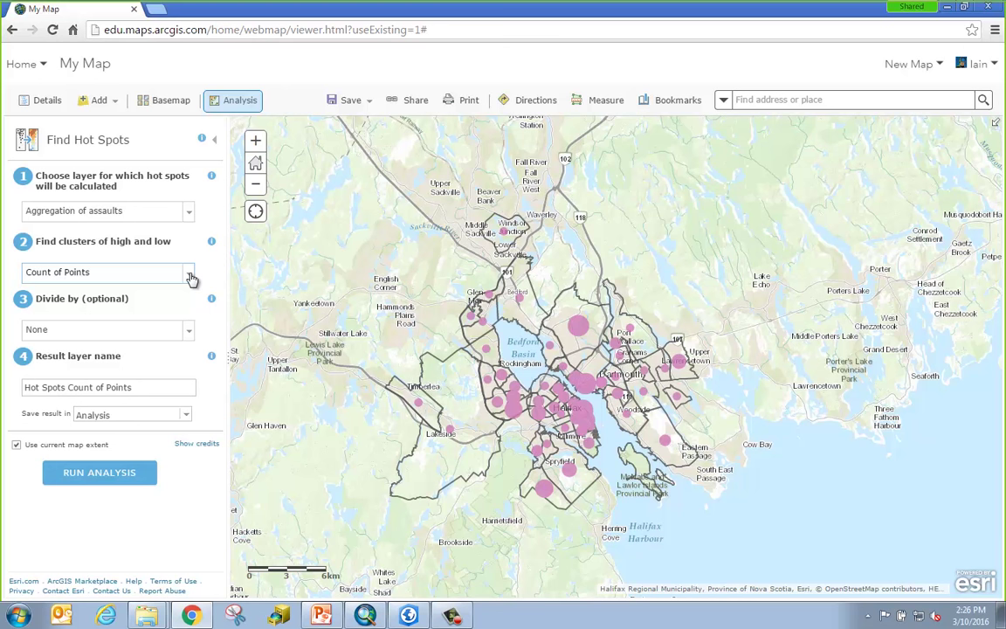
Set Find Hot Spots to cluster high and low CntByArea and check the 0.051-credit estimate.
click(189, 273)
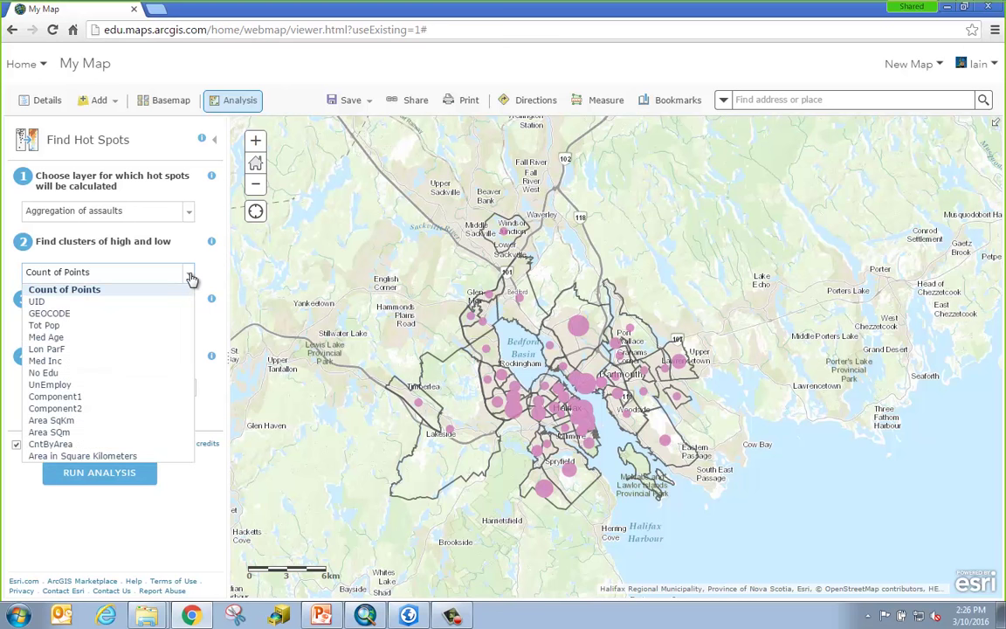
click(99, 445)
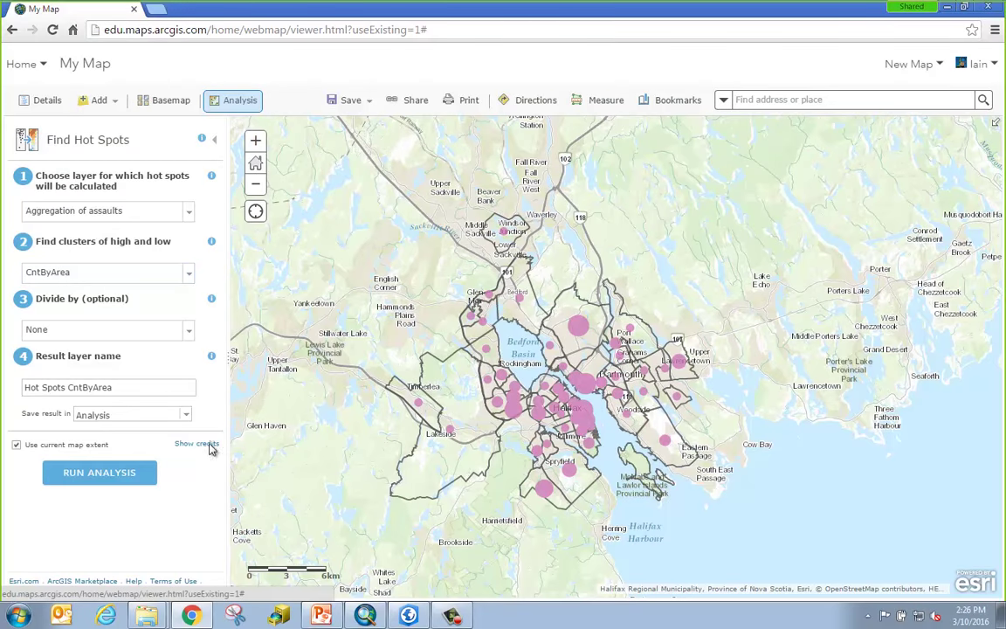
click(208, 445)
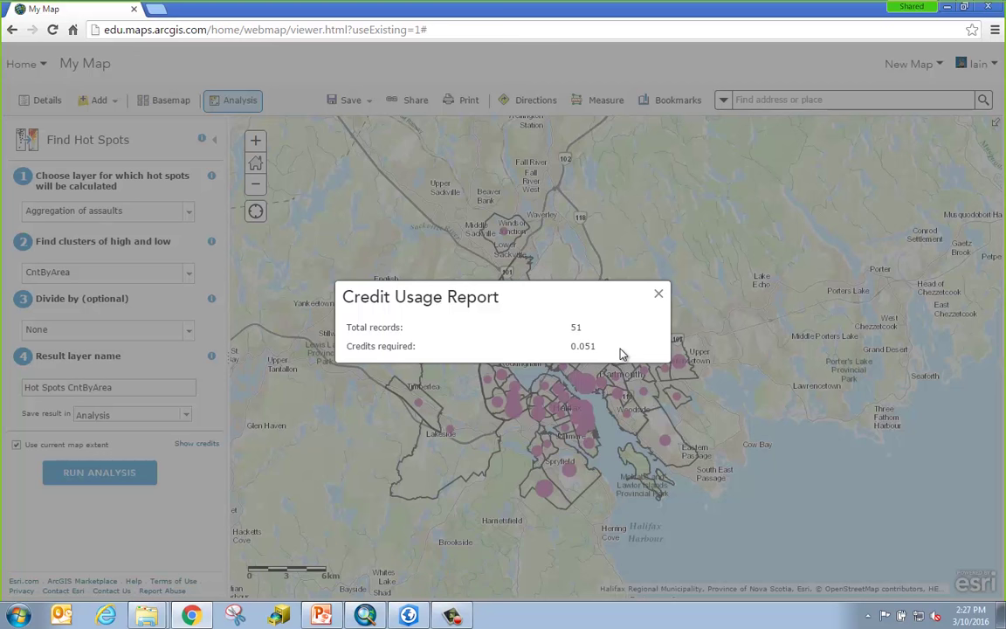
click(658, 295)
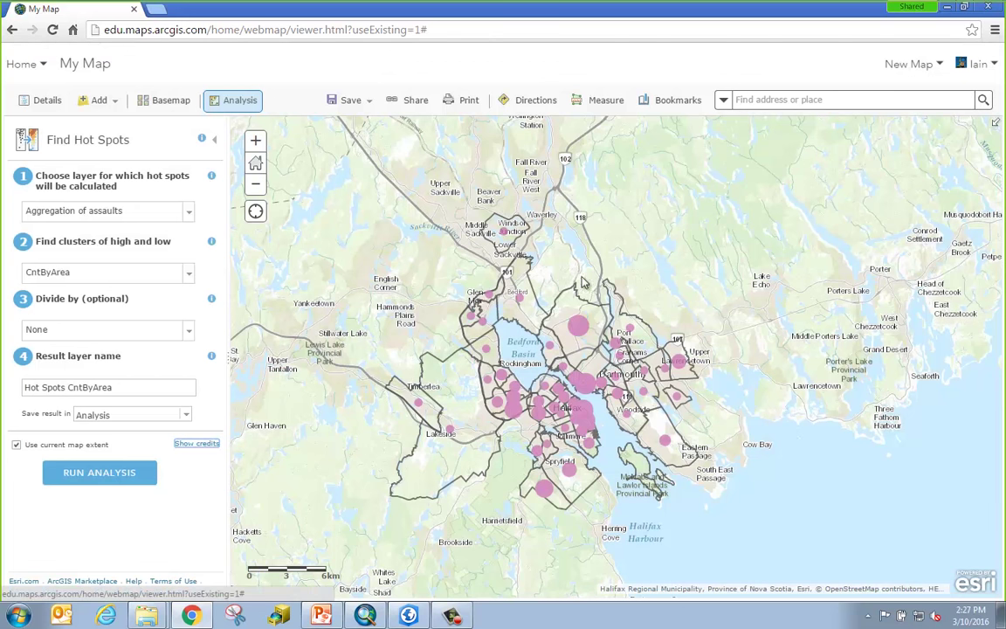
Run the Hot Spots CntByArea analysis, hide Aggregation of assaults, and show the Gi_Bin legend.
click(84, 477)
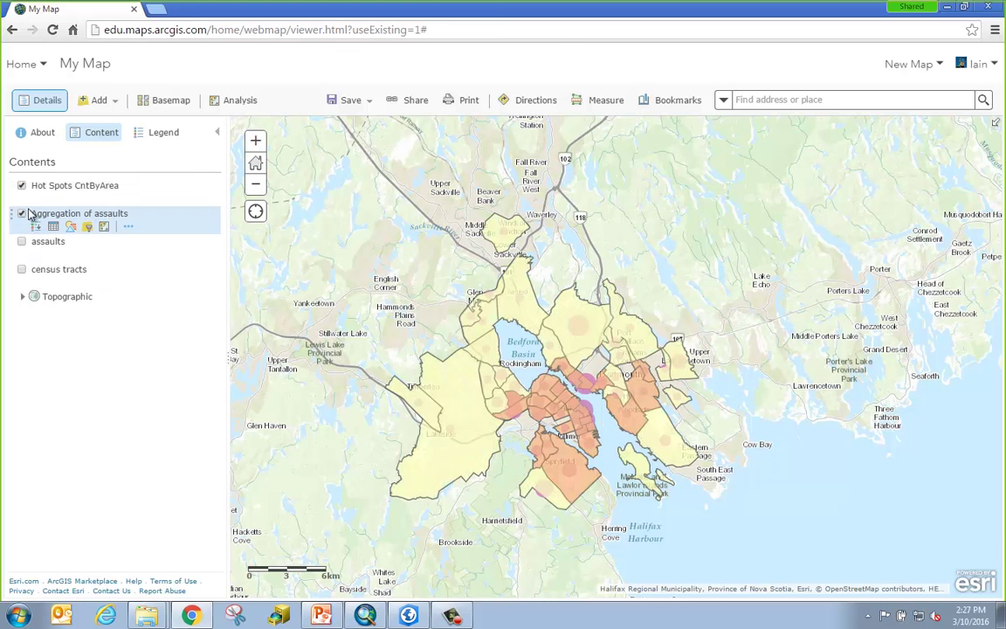
click(22, 214)
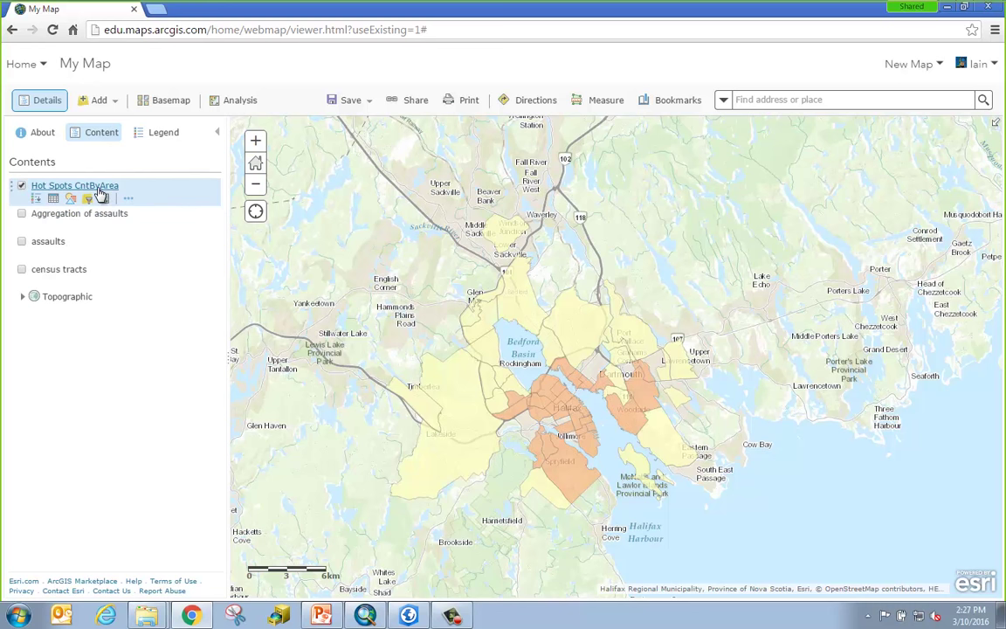
click(101, 195)
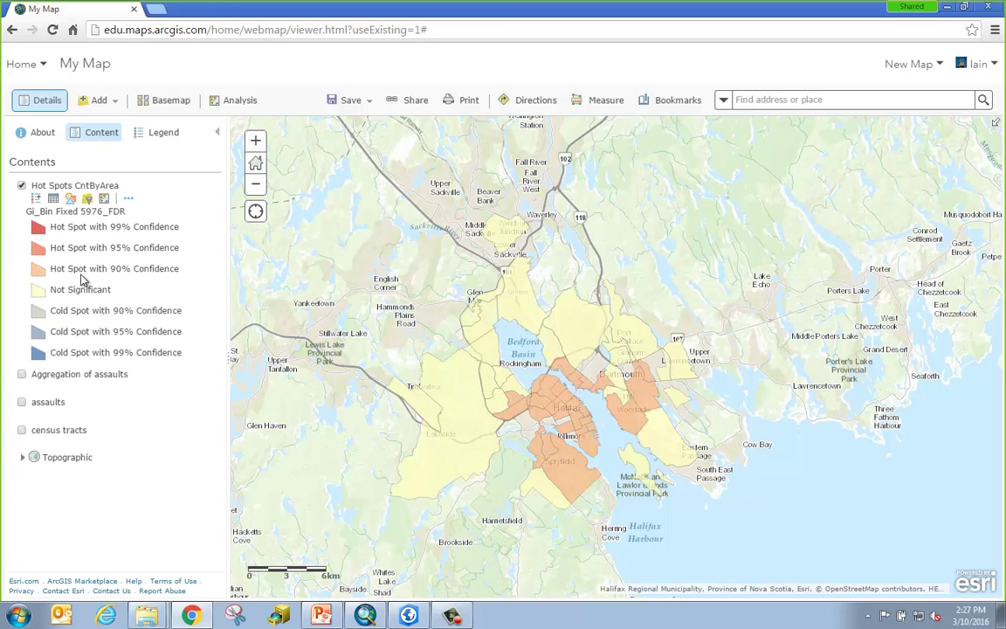
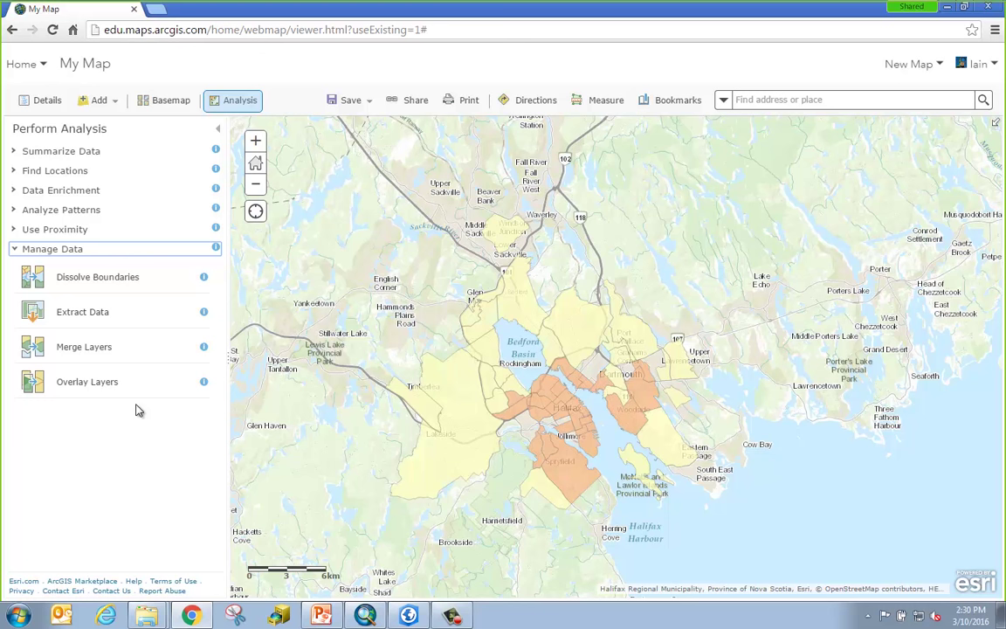
In Extract Data, add Aggregation of assaults and set the study area to Hot Spots CntByArea.
click(126, 315)
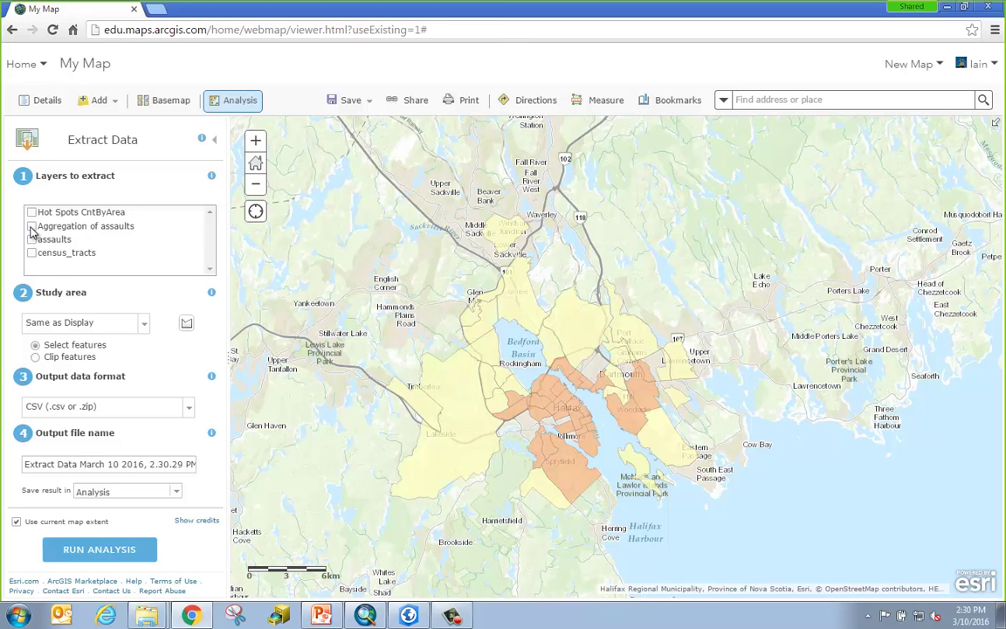
click(31, 226)
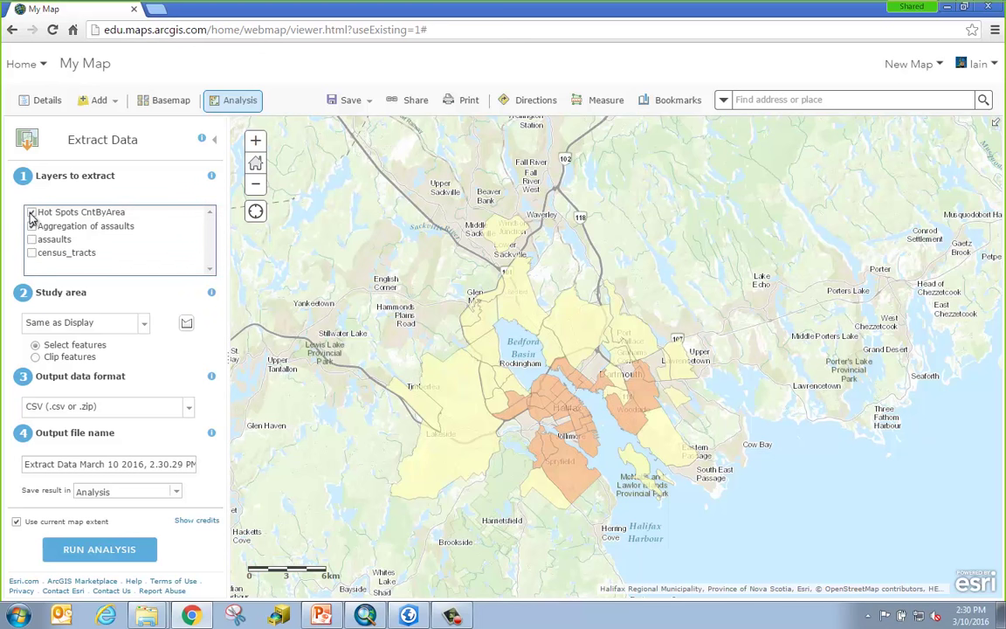
click(145, 325)
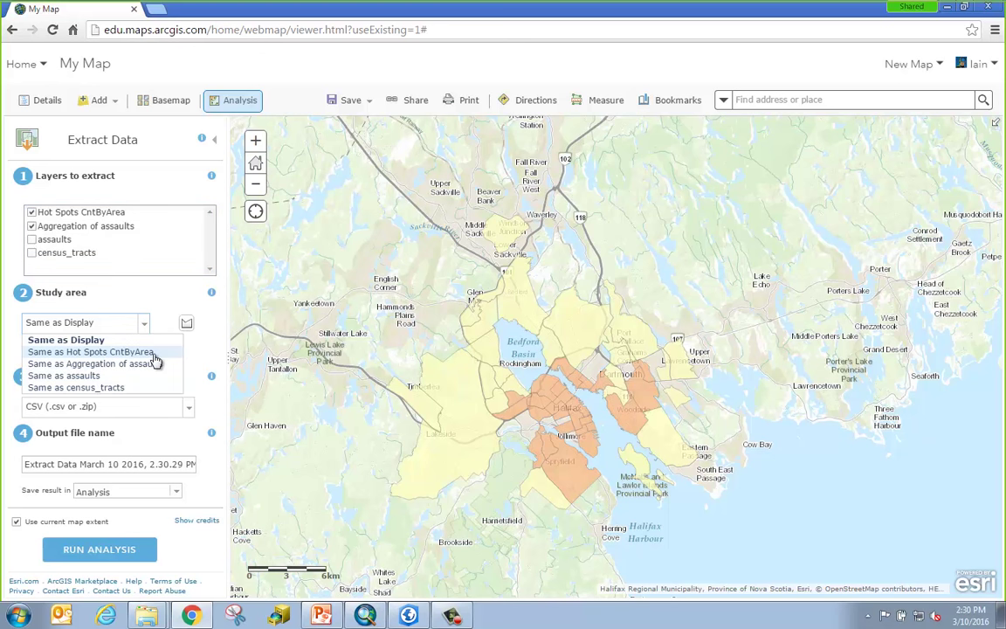
click(160, 358)
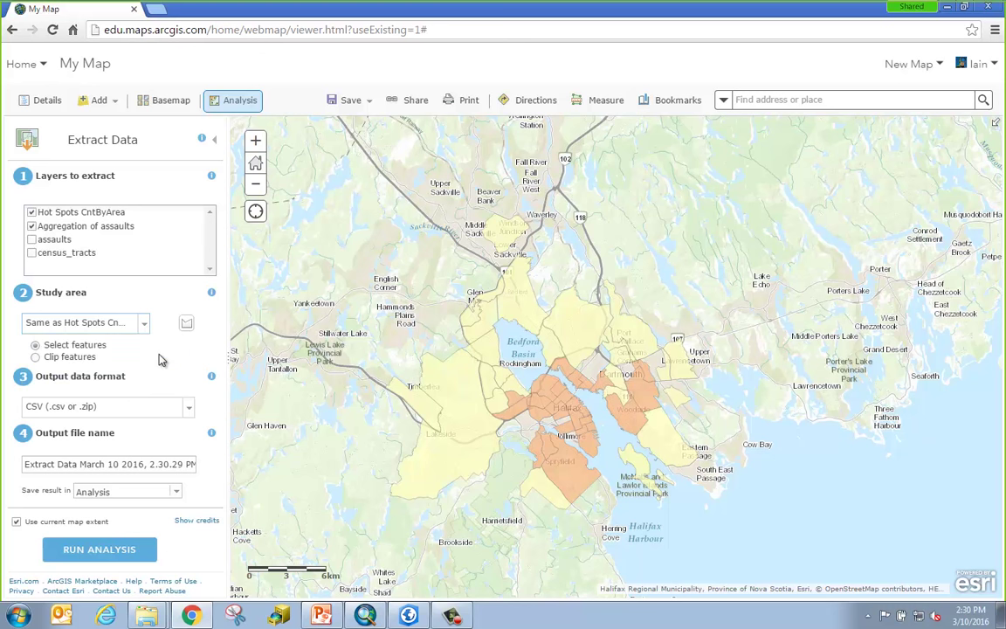
Set the output format to Shapefile (.zip) and trim the output name to 'Extract Data'.
click(189, 410)
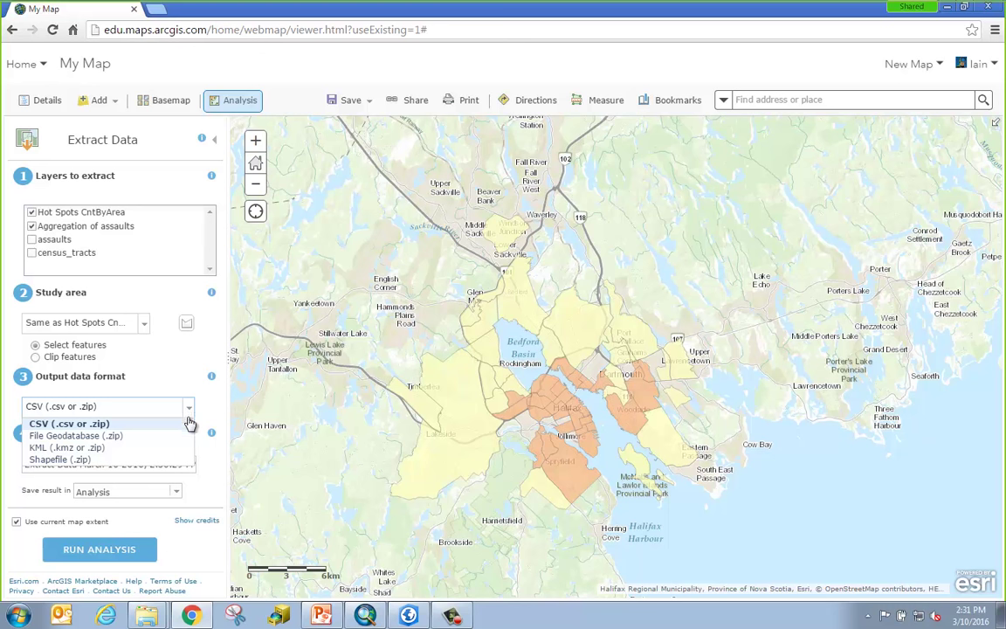
click(168, 463)
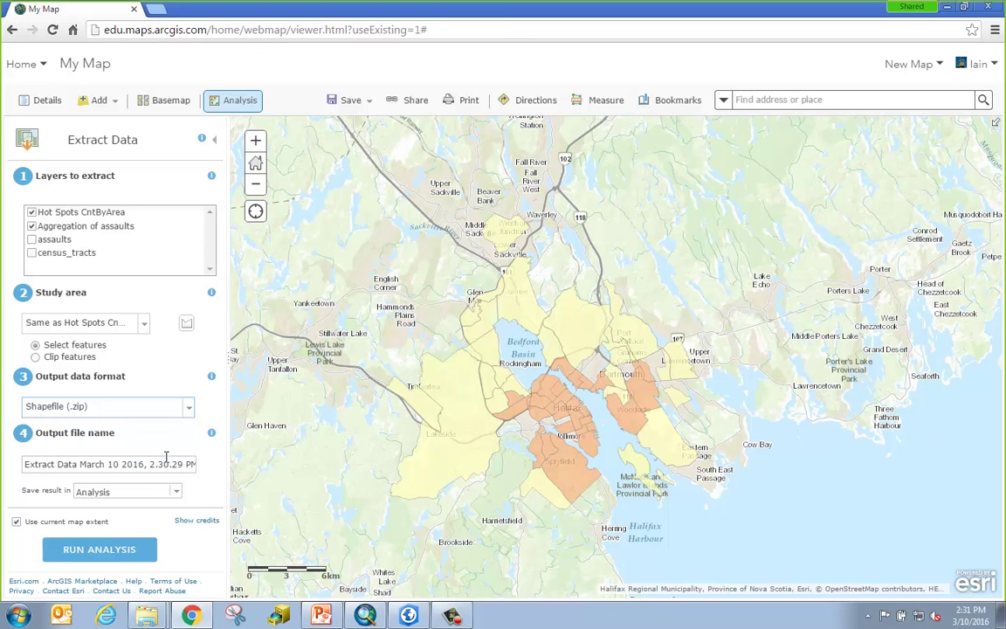
drag(81, 464, 294, 463)
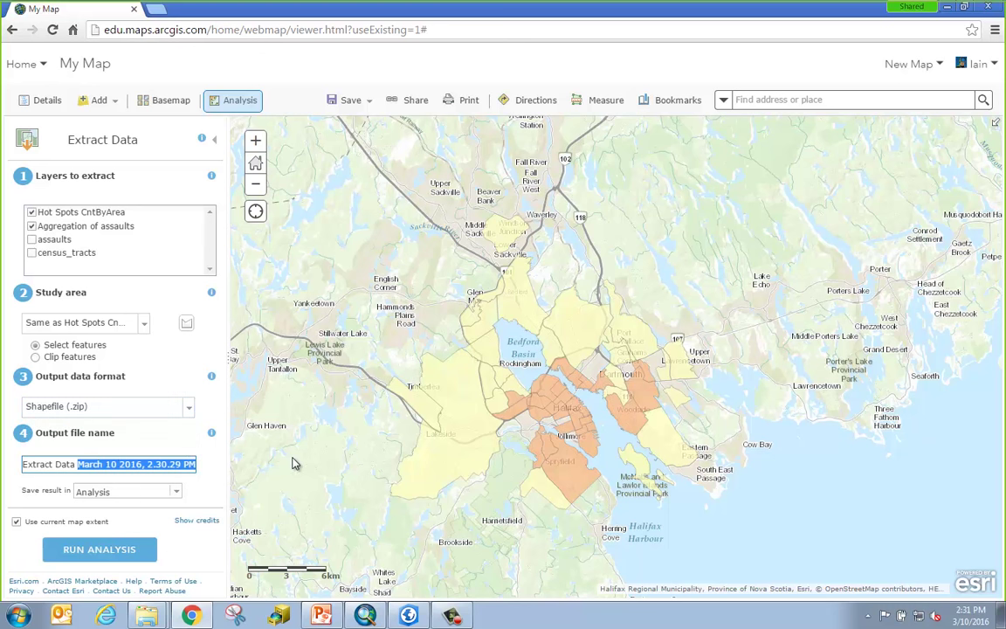
key(BackSpace)
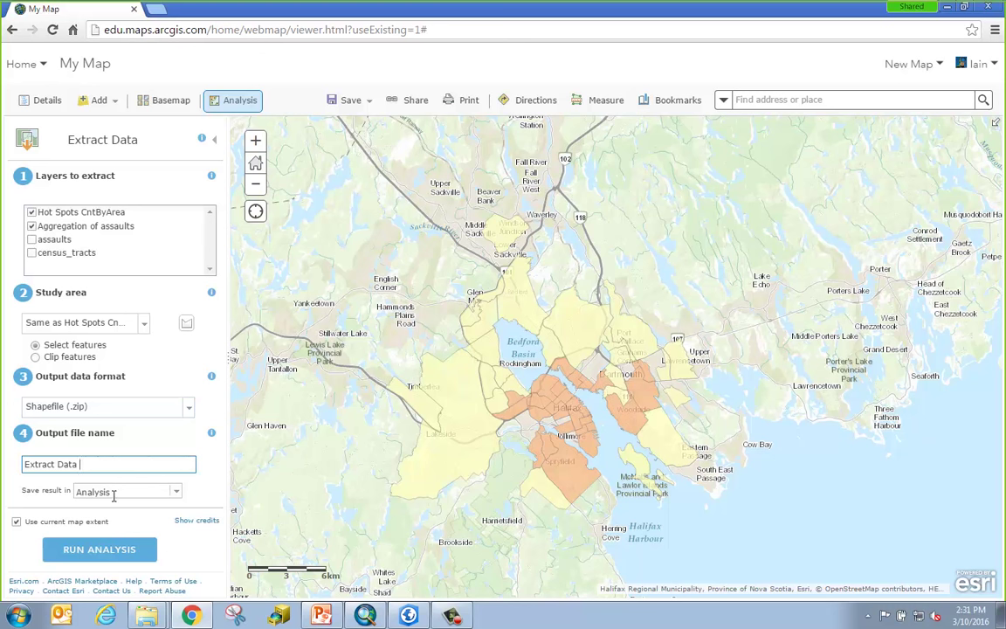
click(203, 483)
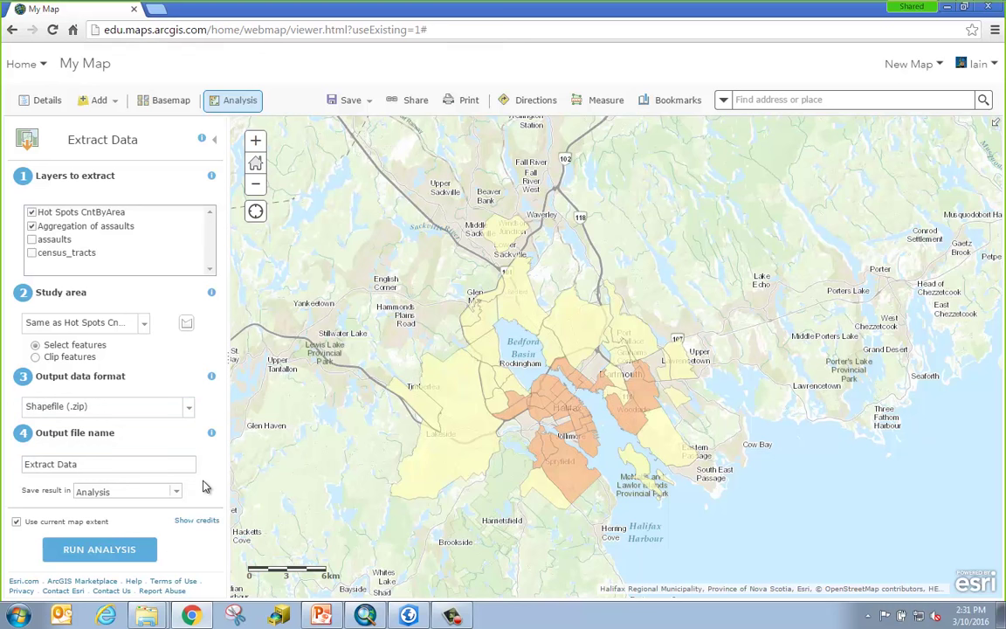
Confirm the extraction costs 0.102 credits, then run it to send the data to My Content.
click(206, 524)
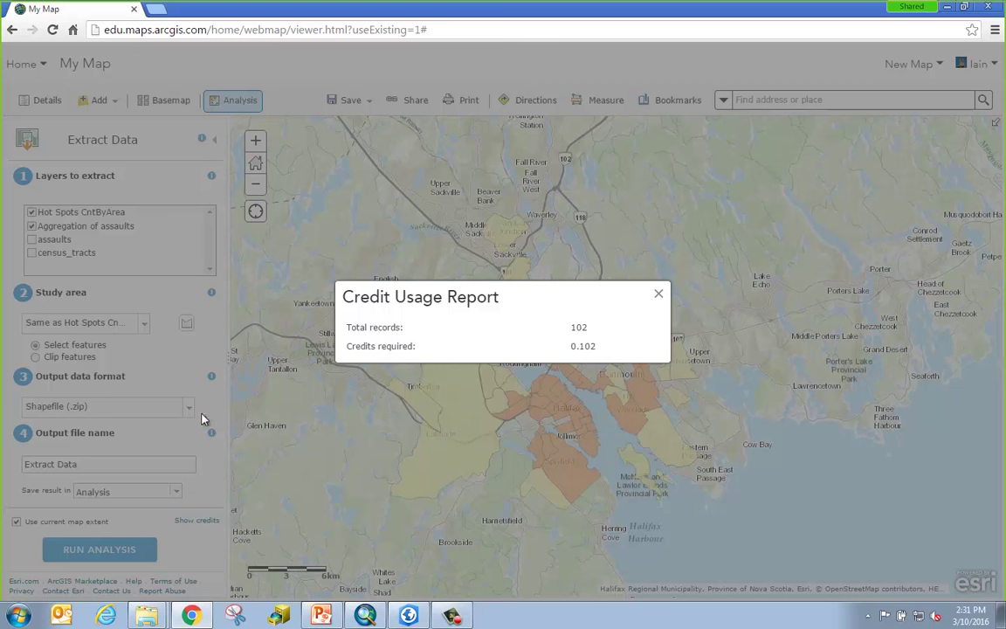
click(659, 297)
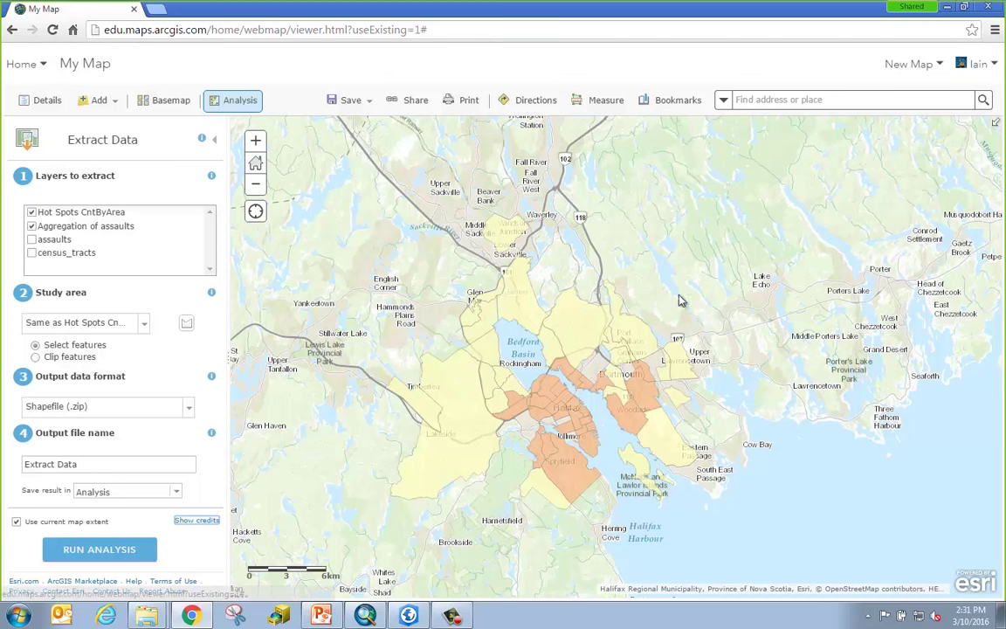
click(99, 549)
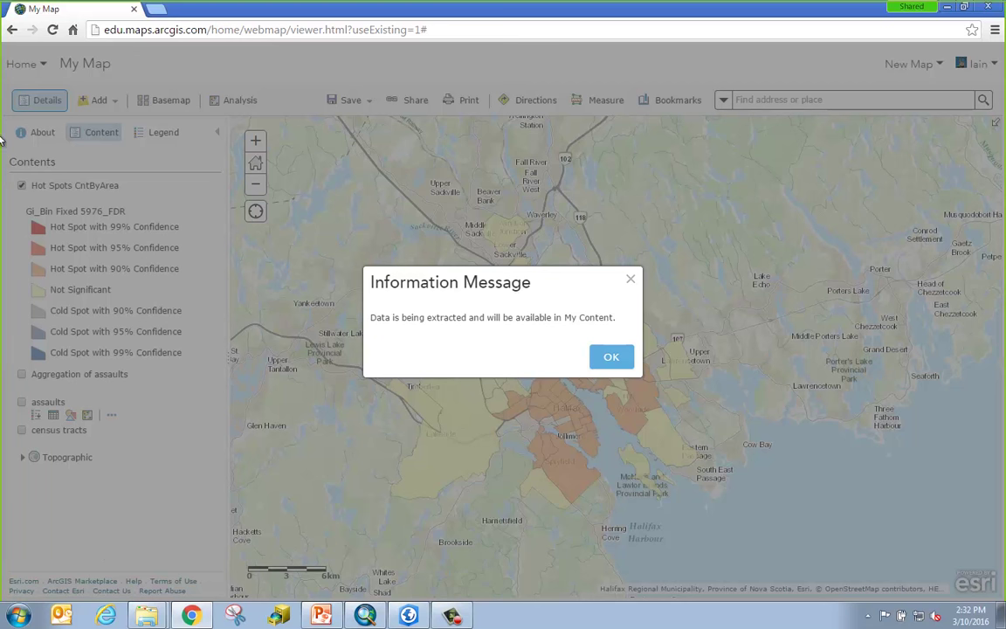
Dismiss the extraction notice and title the map 'Assaults in Halifax' for saving.
click(612, 360)
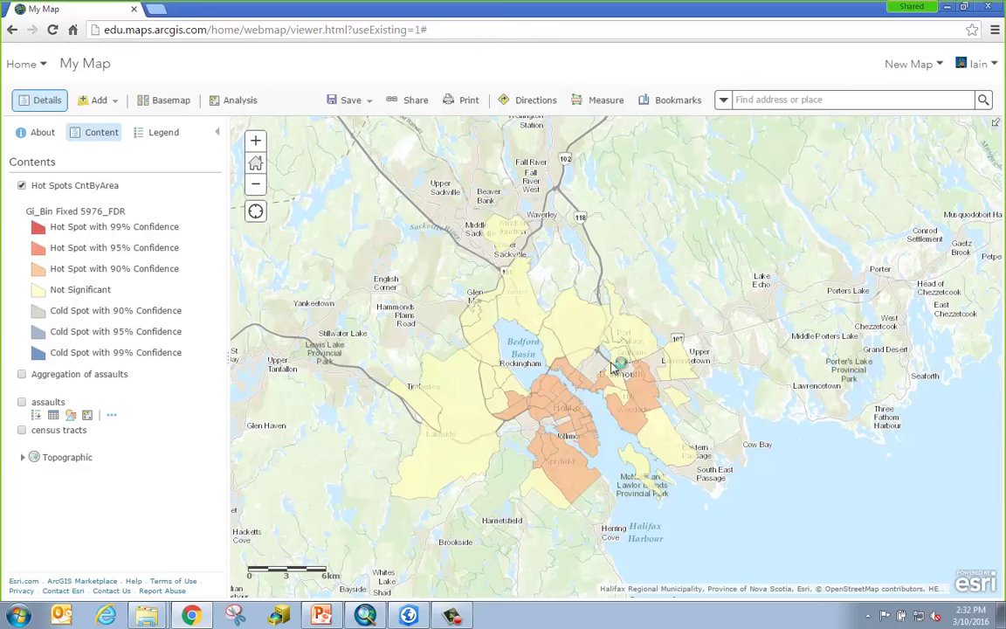
click(367, 103)
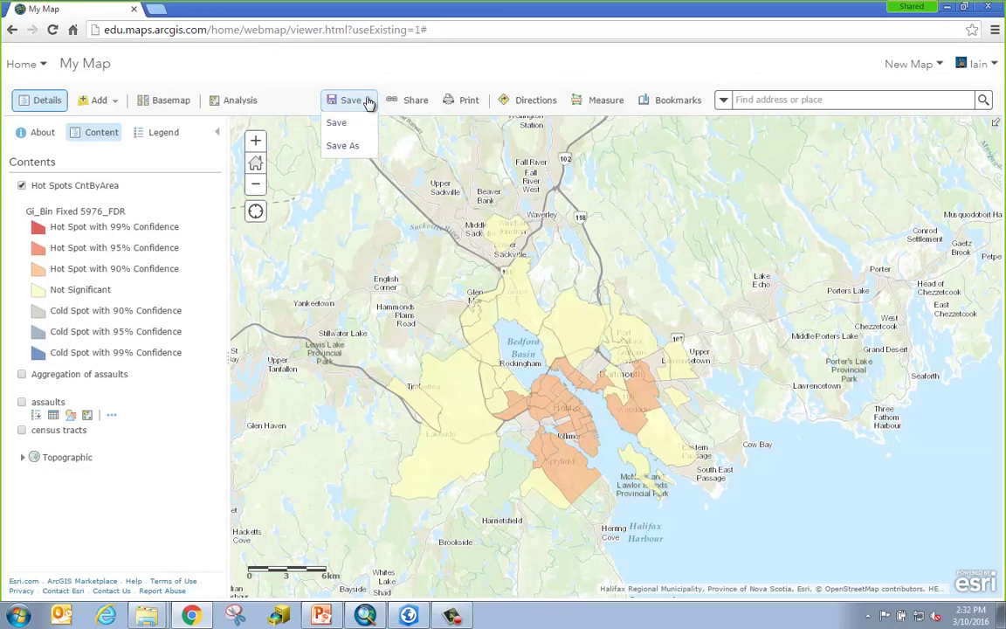
click(360, 129)
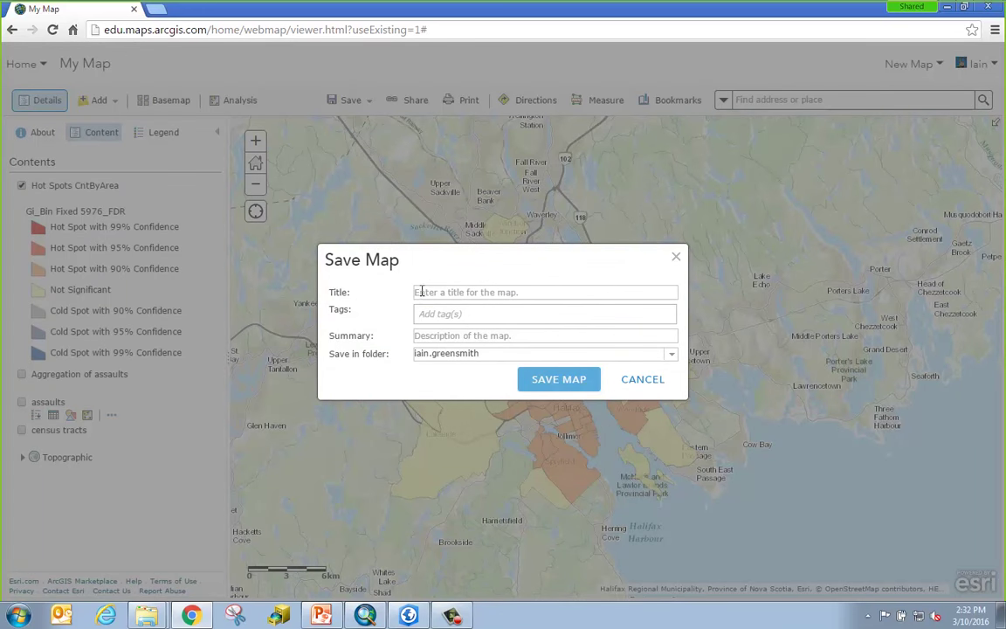
click(421, 288)
text(Ass)
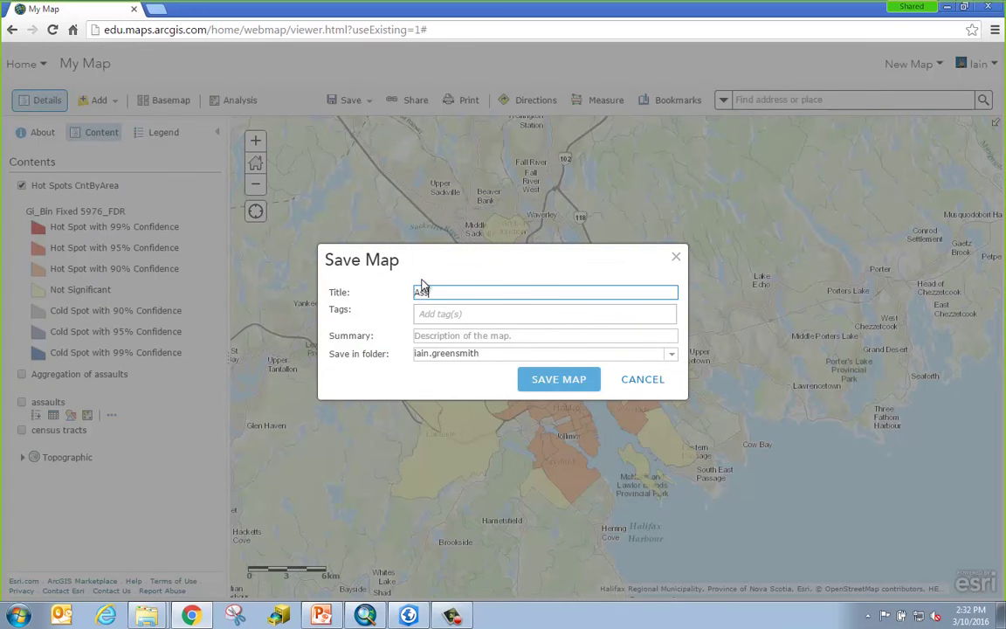
text(aults in halifa)
key(BackSpace)
key(BackSpace)
key(BackSpace)
key(BackSpace)
key(BackSpace)
key(BackSpace)
text(Halifax)
Tag the map 'crime', place it in the Analysis folder, and save it.
click(466, 315)
text(crime)
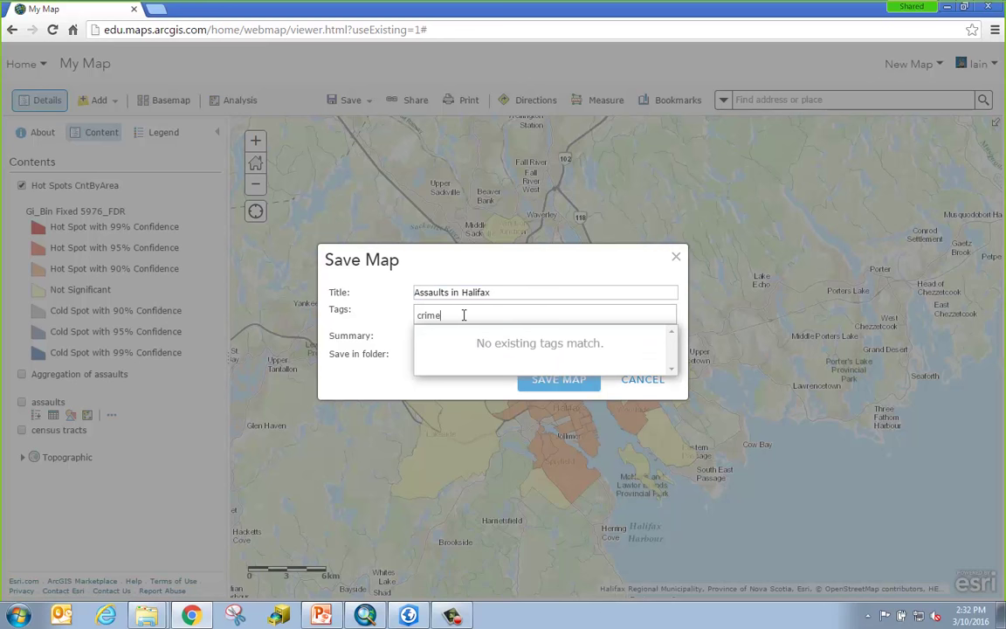
key(Return)
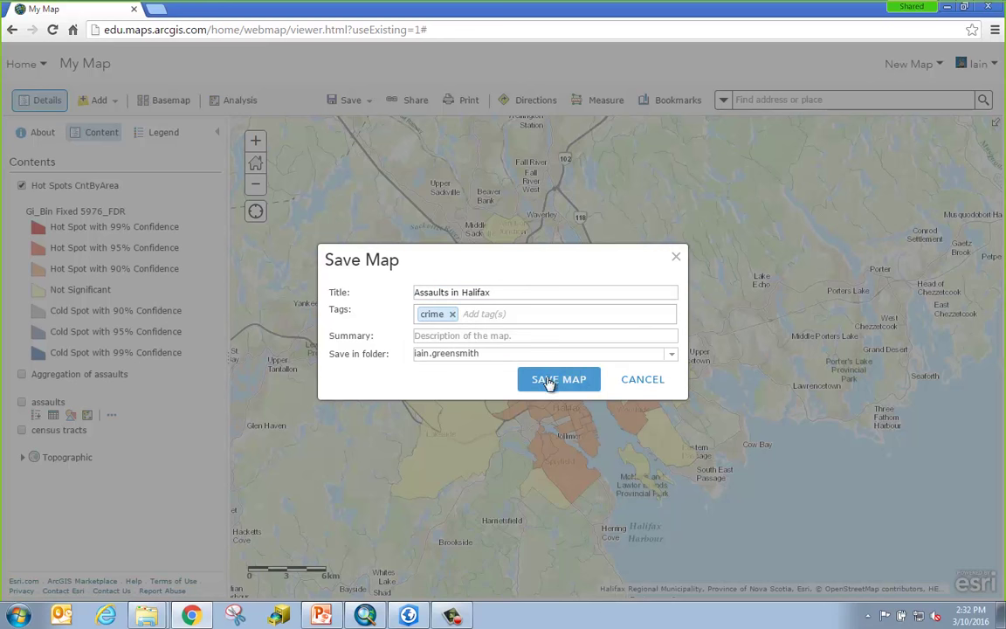
click(673, 355)
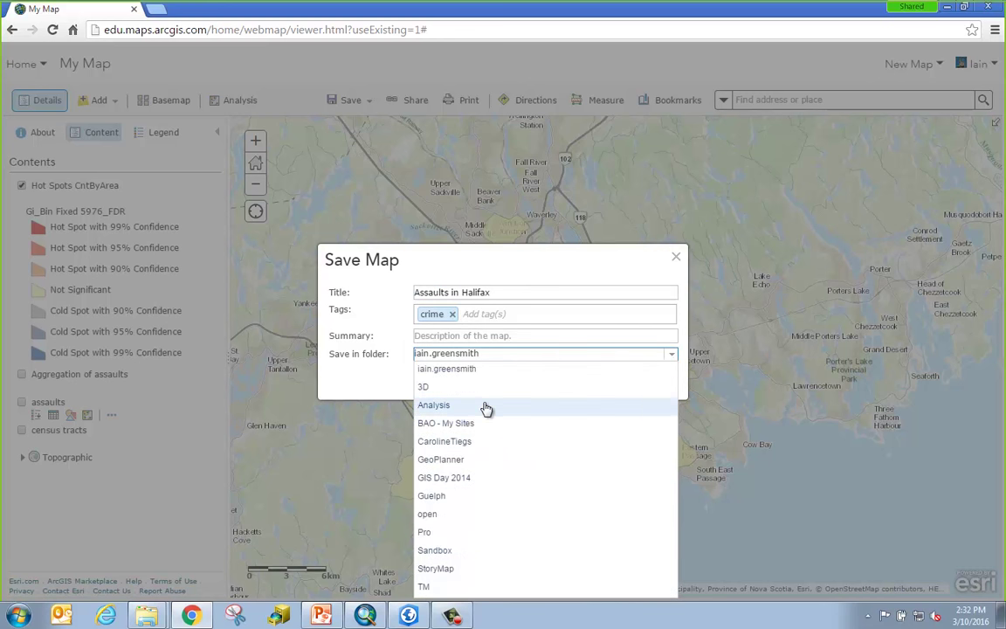
click(483, 404)
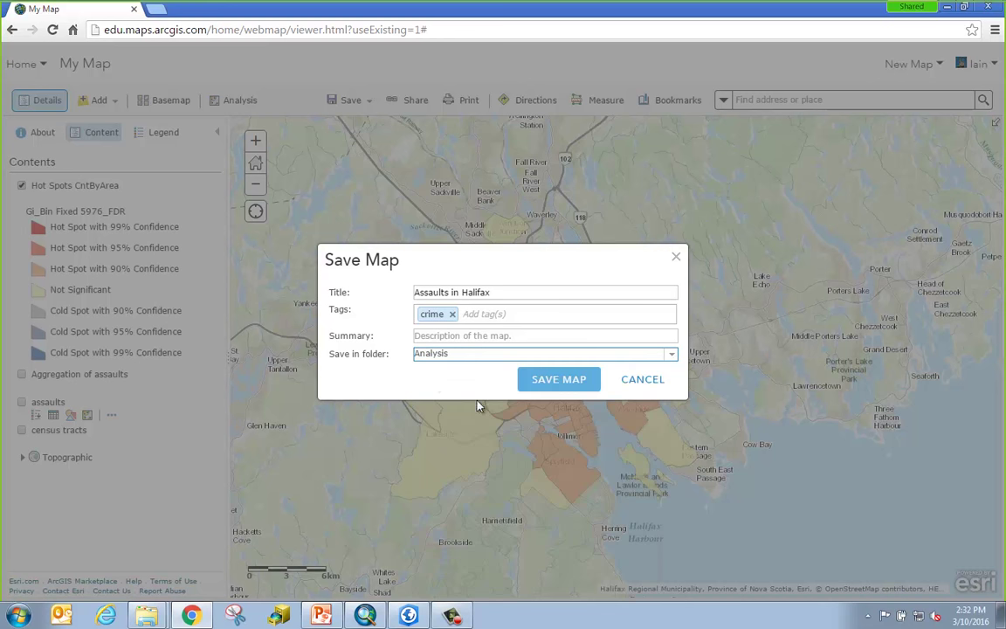
click(558, 379)
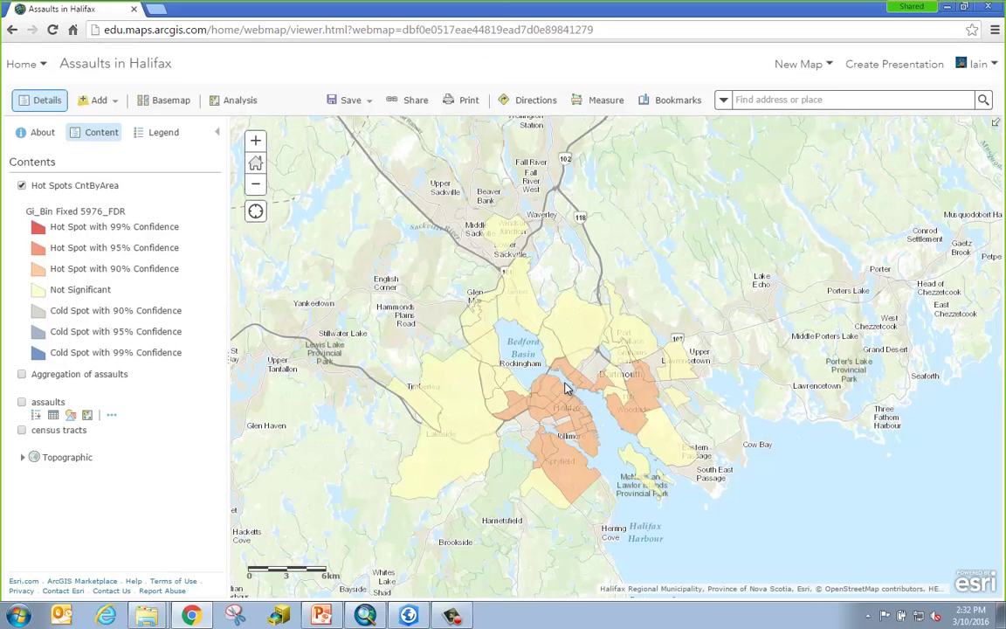
Download the Extract Data shapefile zip from the Analysis folder in My Content.
click(31, 67)
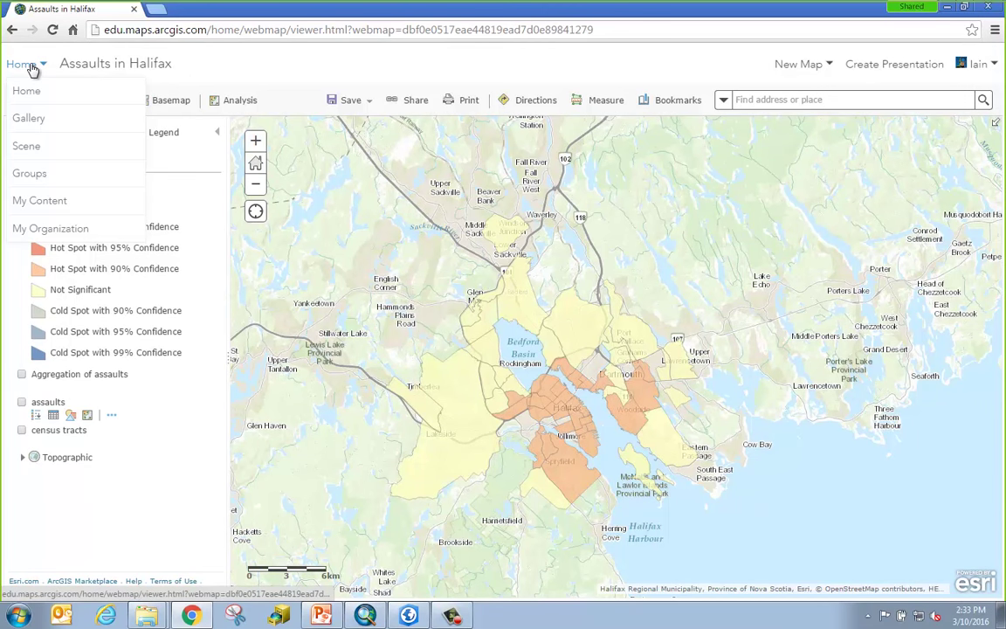
click(43, 202)
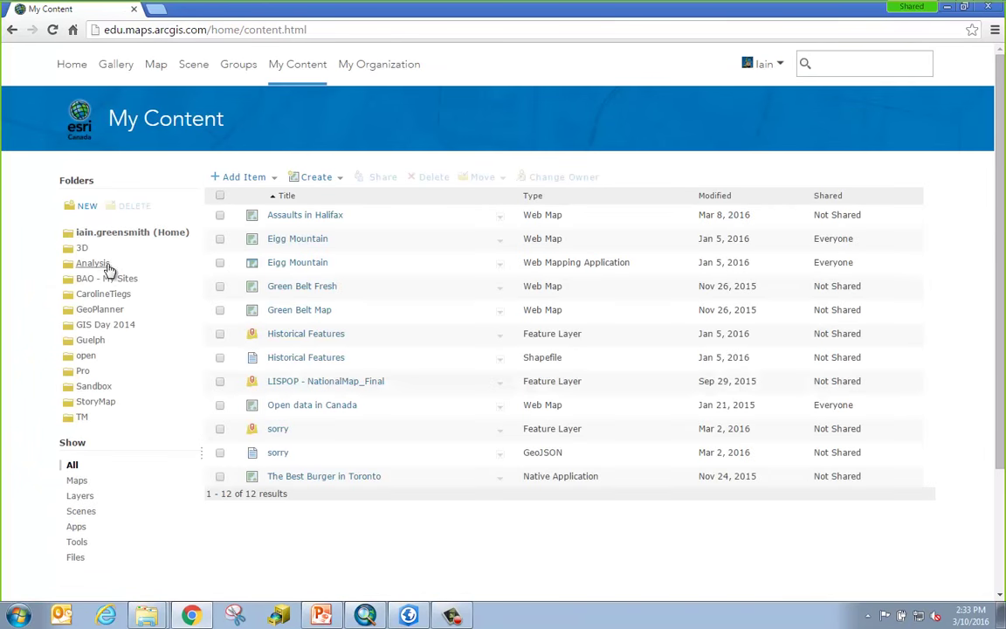
click(93, 264)
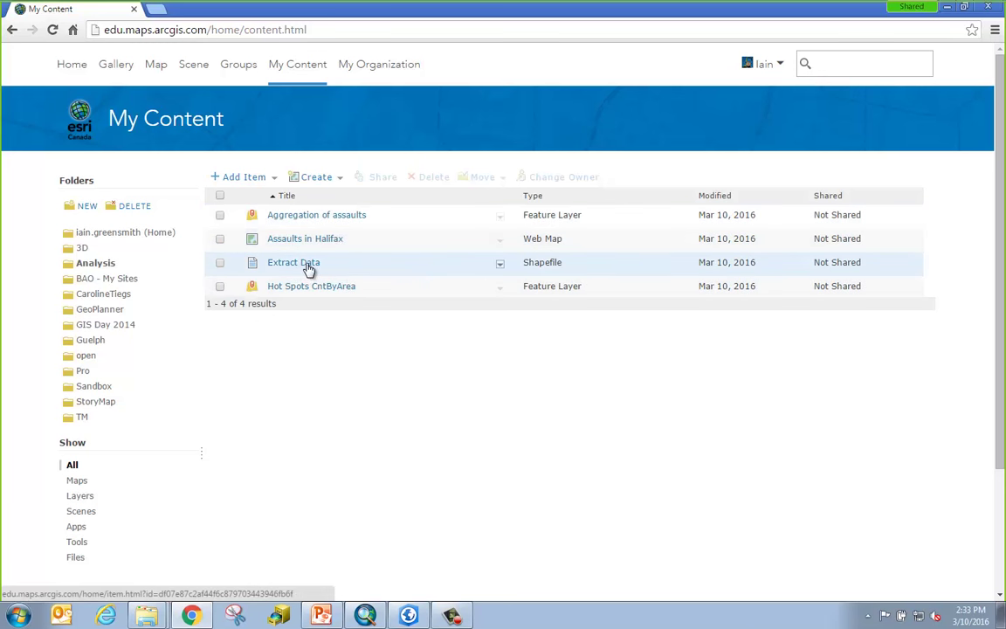
click(500, 264)
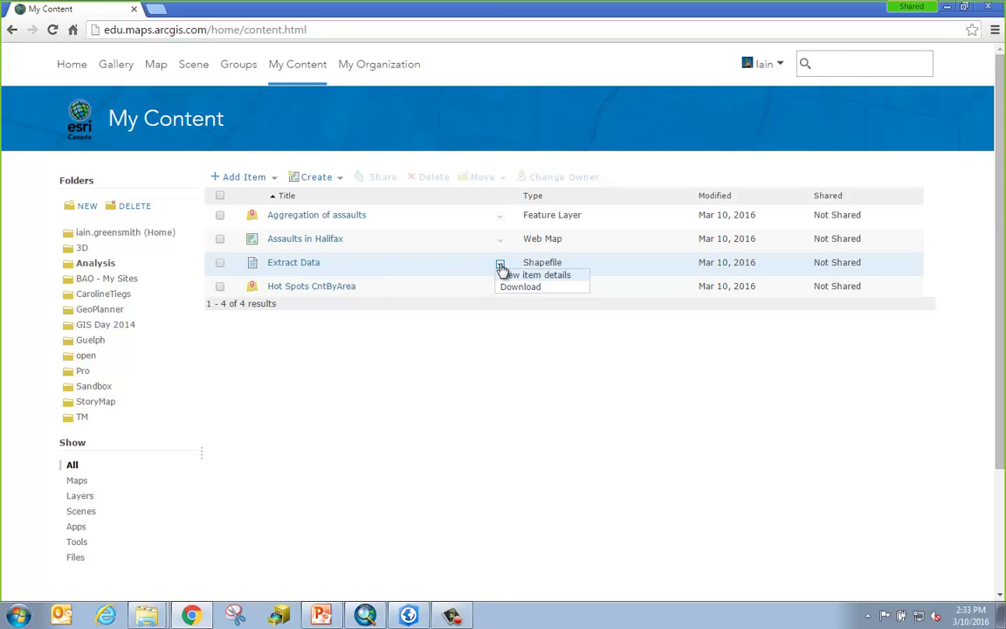
click(520, 288)
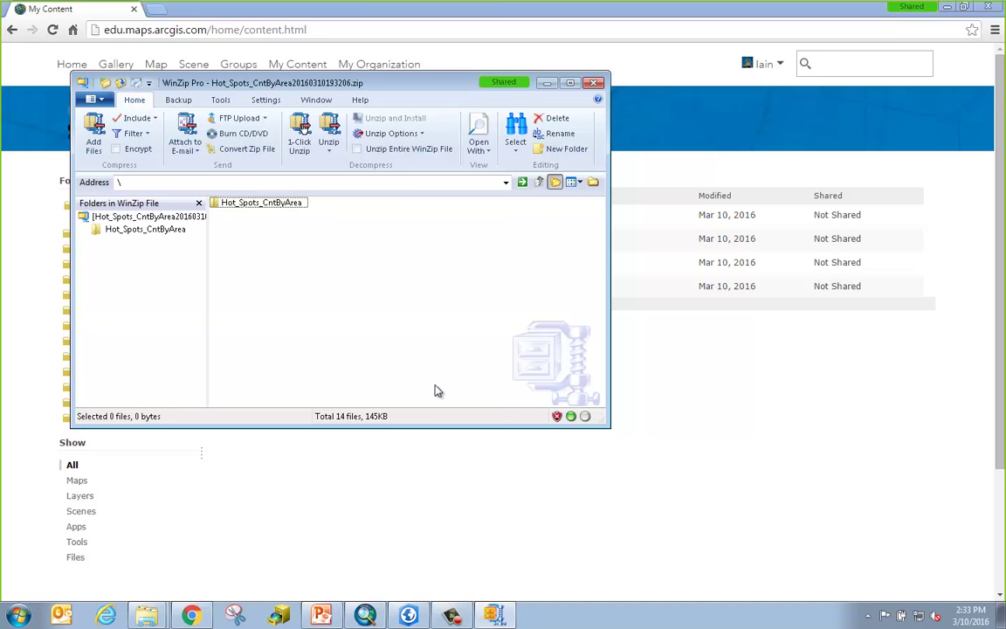
Check the zip holds the Hot_Spots_CntByArea and Aggregation_of_assaults files, then close WinZip.
double_click(259, 206)
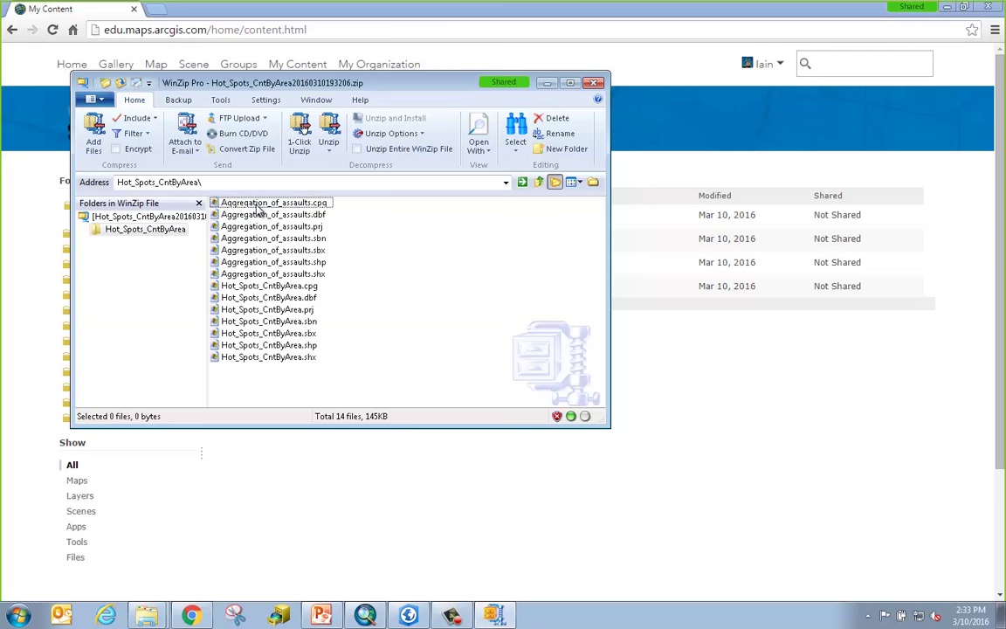
drag(340, 383, 252, 289)
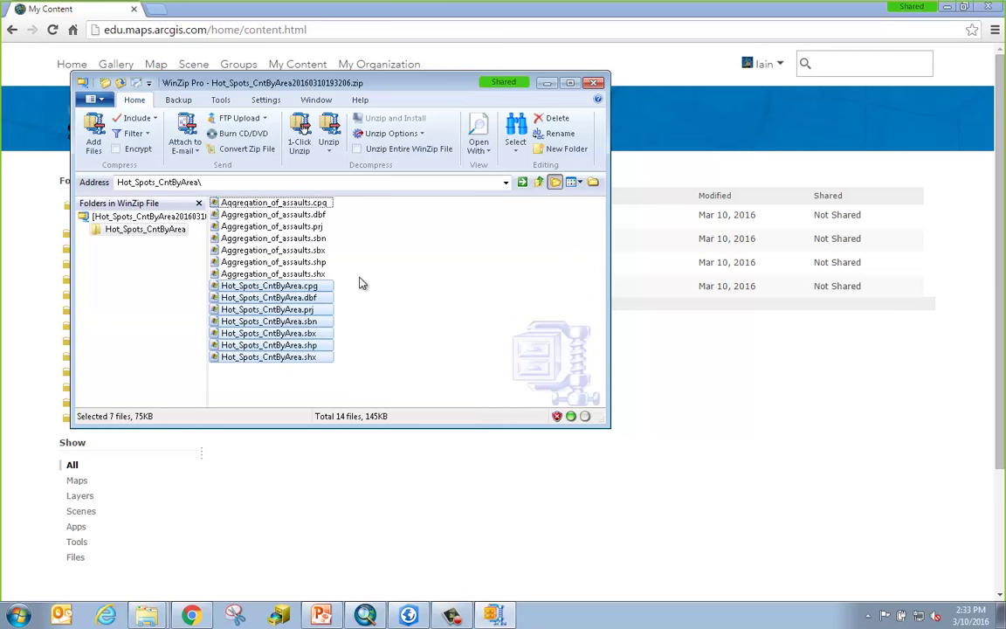
drag(358, 277, 214, 199)
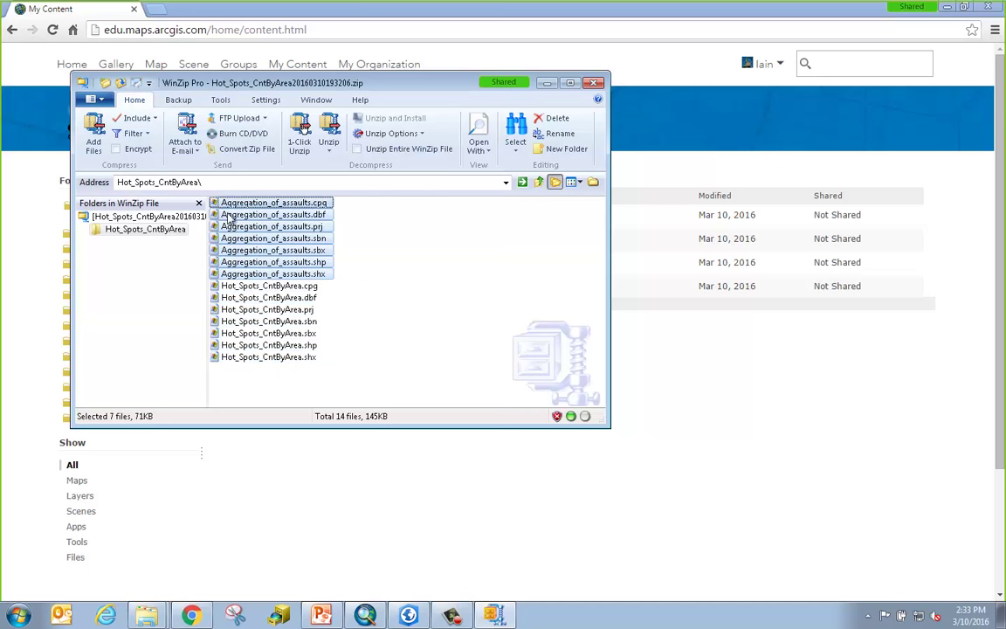
click(597, 84)
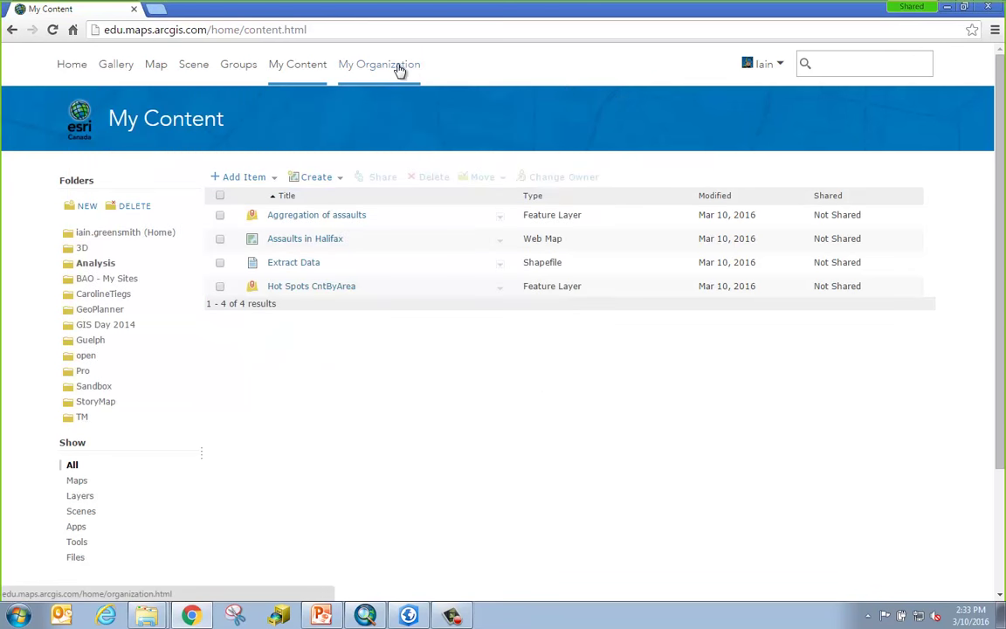